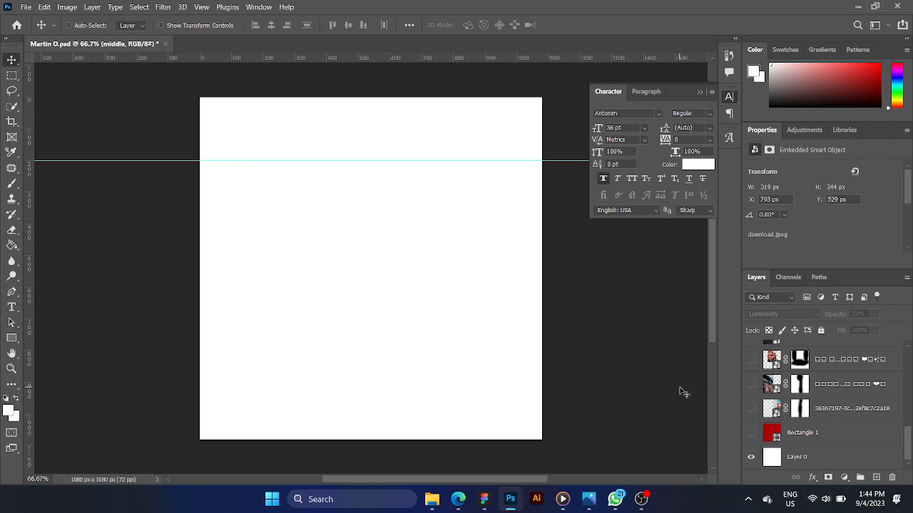
Step: Show the red Rectangle 1 background and the 36367197 photo layer above it, and select that photo's layer mask
left_click(751, 433)
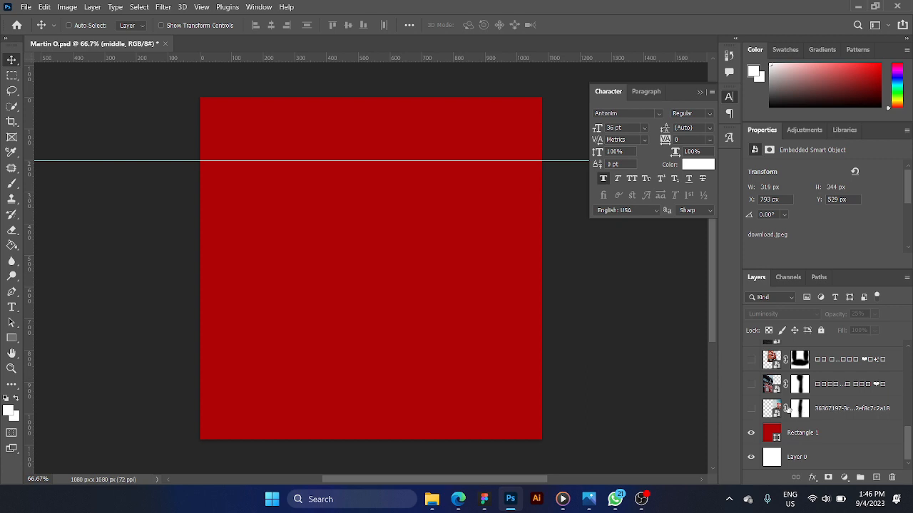
left_click(751, 409)
left_click(801, 411)
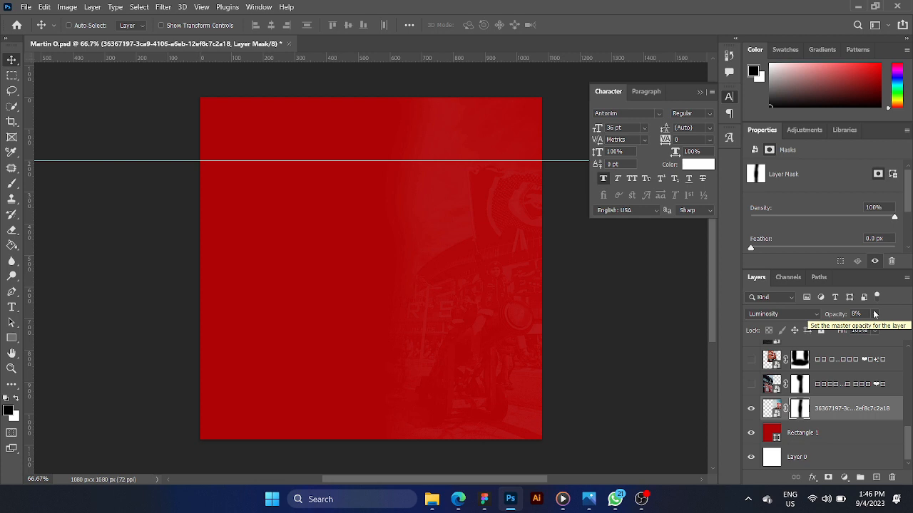
Step: Disable the 36367197 photo's layer mask and set the layer's blend mode to Normal
right_click(800, 409)
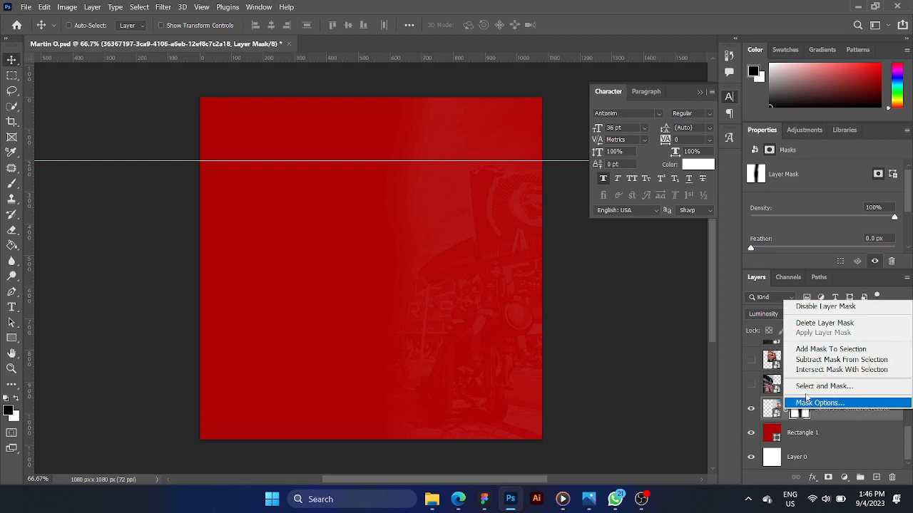
left_click(813, 307)
left_click(809, 315)
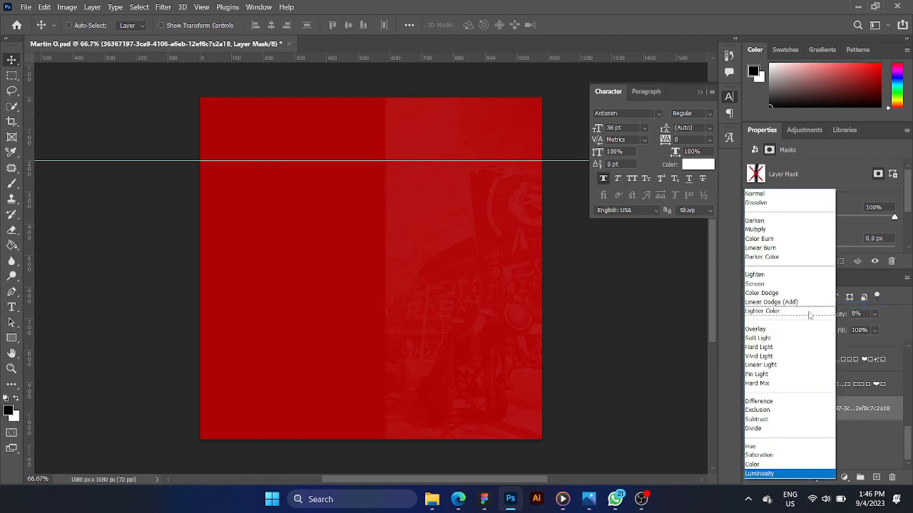
left_click(778, 194)
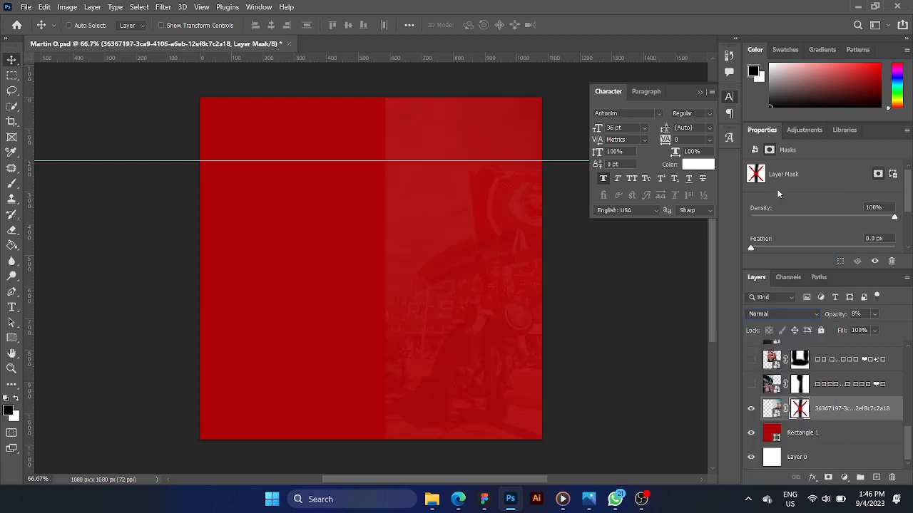
Step: Raise the opacity of the 36367197 photo layer to 99%
left_click(831, 407)
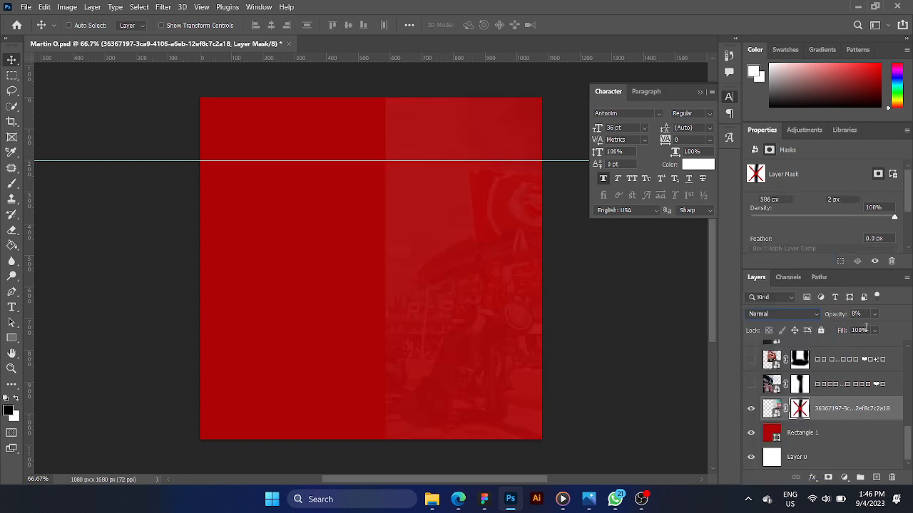
left_click(875, 314)
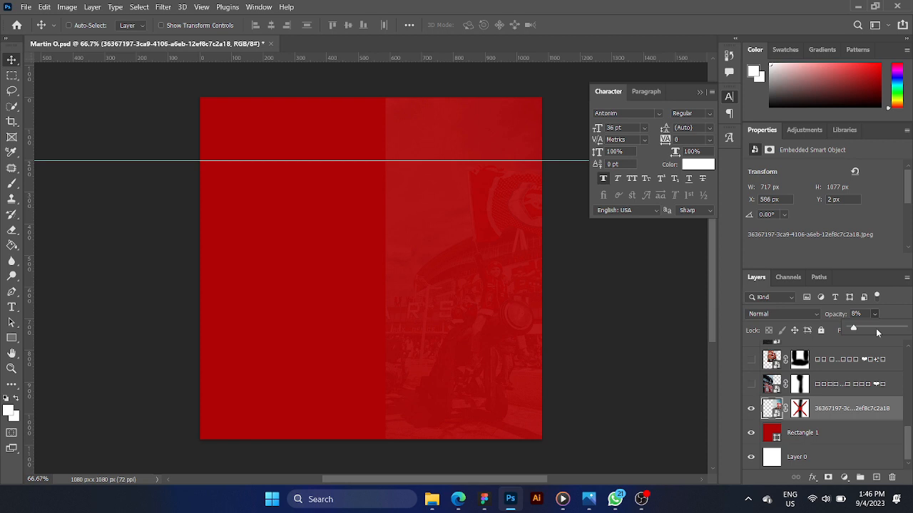
left_click_drag(875, 327, 903, 328)
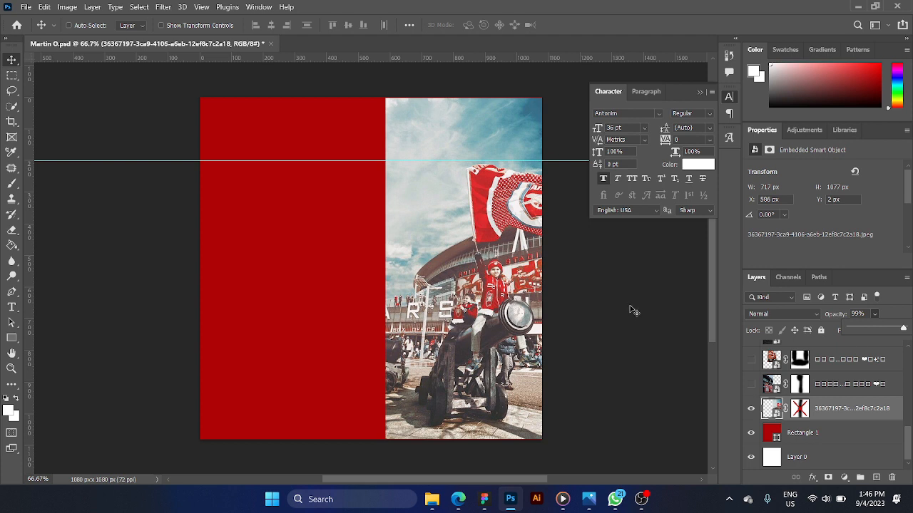
left_click(487, 303)
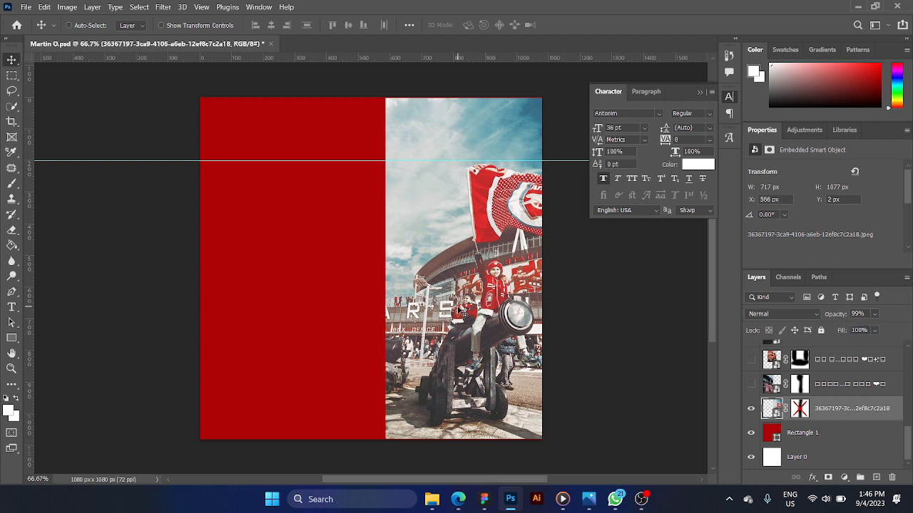
Step: Move the 36367197 photo to the canvas's left edge at X 0 px, Y 3 px, and undo the move
left_click_drag(457, 309, 277, 312)
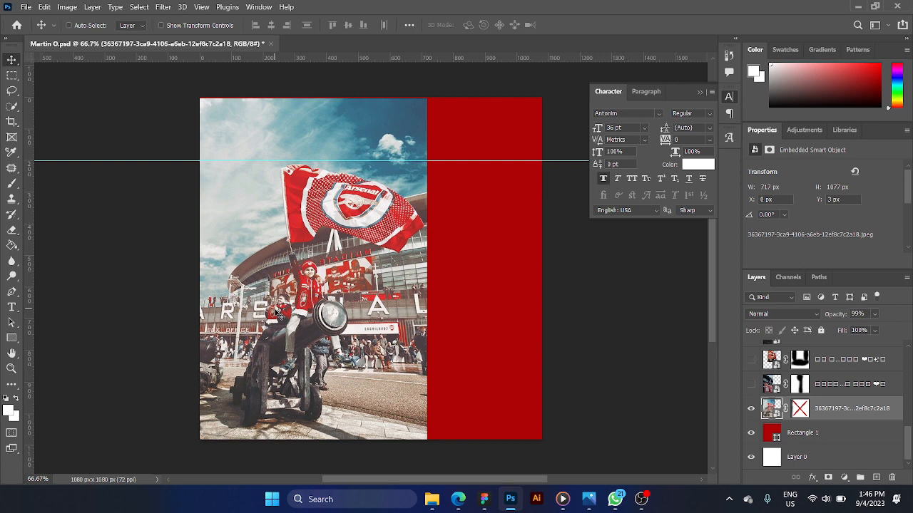
key("ctrl")
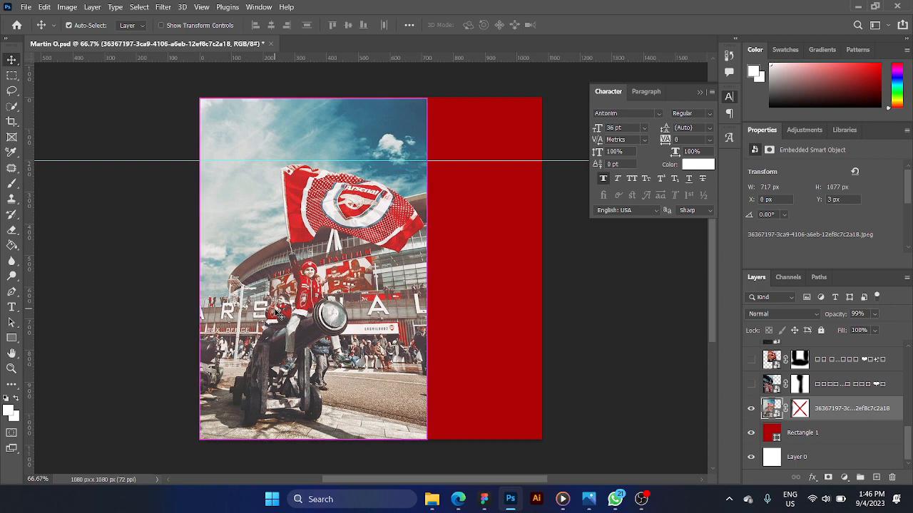
key("ctrl+z")
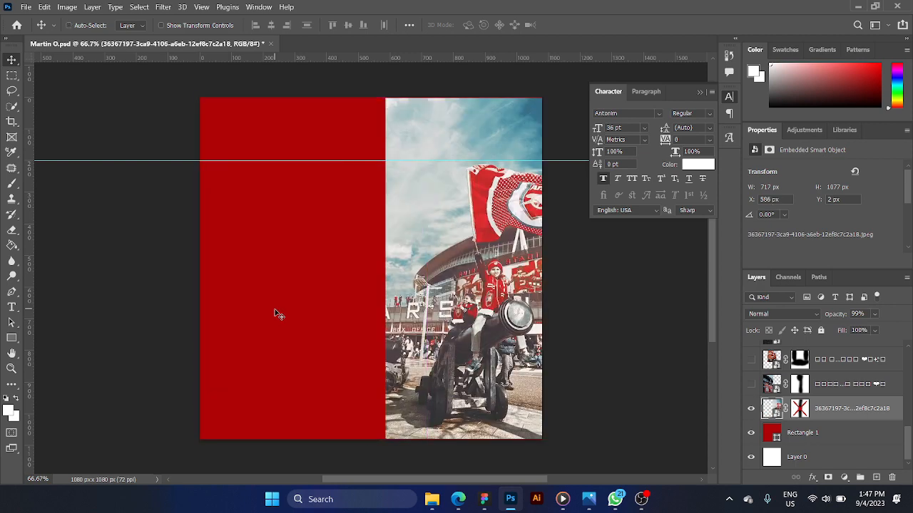
Step: Restore the 36367197 photo's 8% opacity, Luminosity blending and enabled mask, and select the mask again
key("0")
key("8")
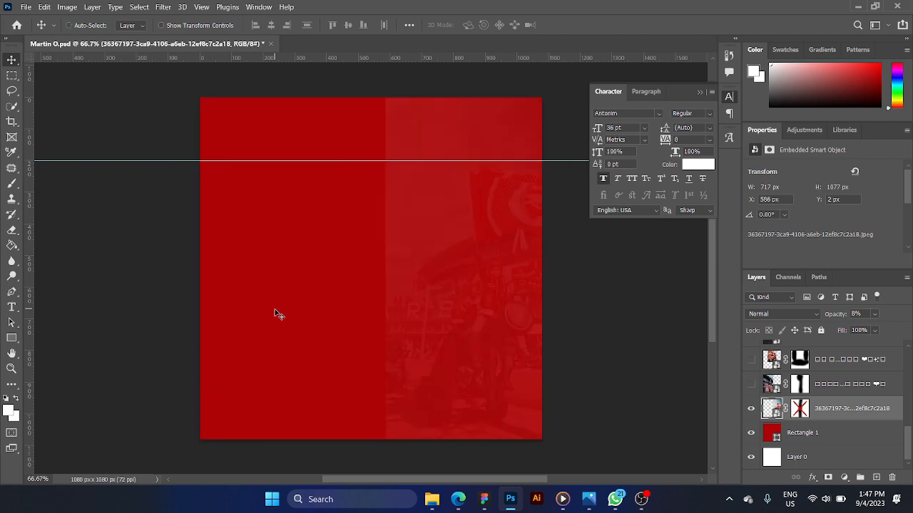
key("ctrl+z")
key("ctrl+z")
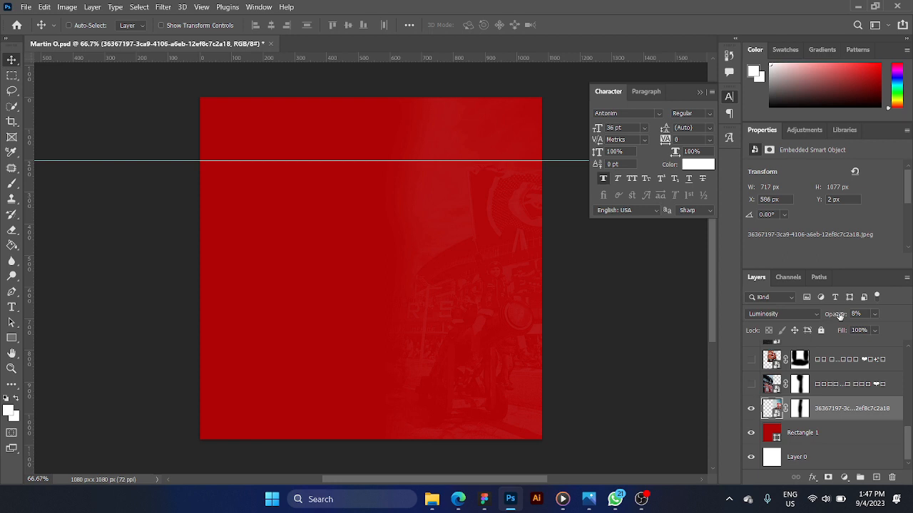
left_click(802, 409)
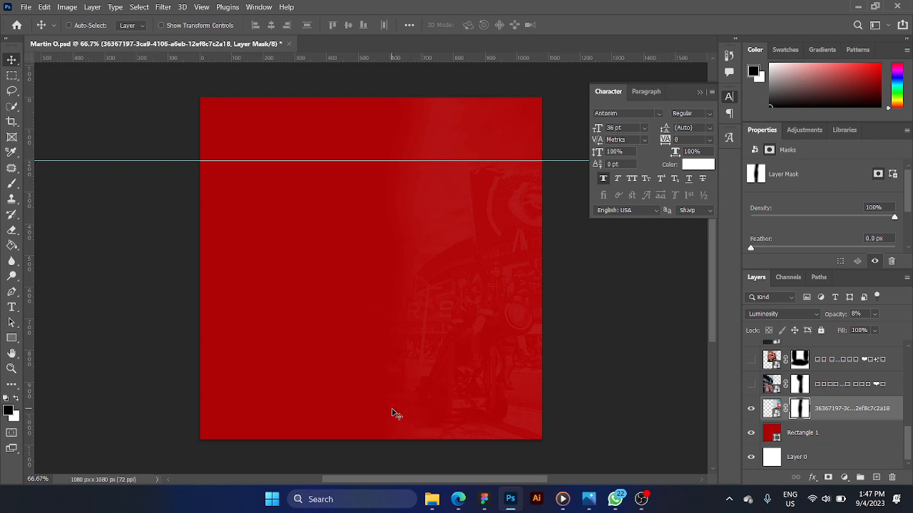
Step: Show the "LONDON IS RED" stadium photo layer and set it to Normal blending at 100% opacity
left_click(751, 385)
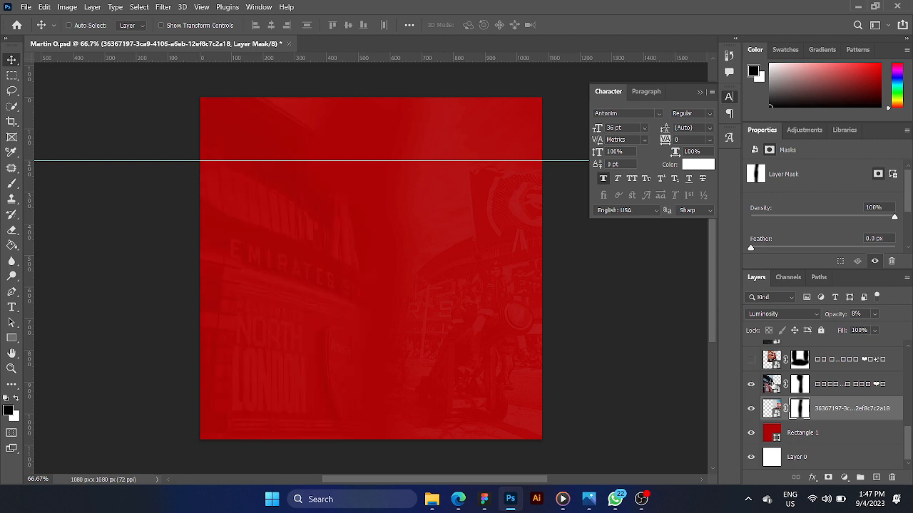
left_click(839, 385)
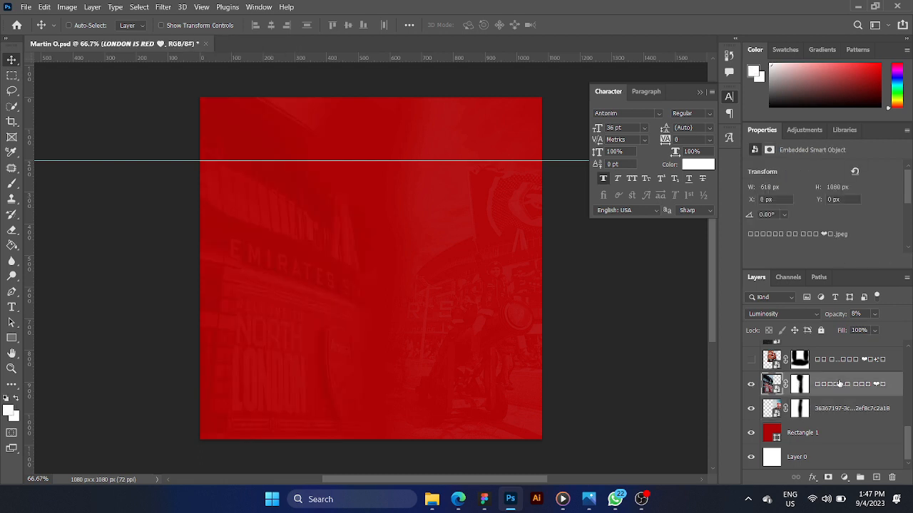
left_click_drag(877, 318, 909, 330)
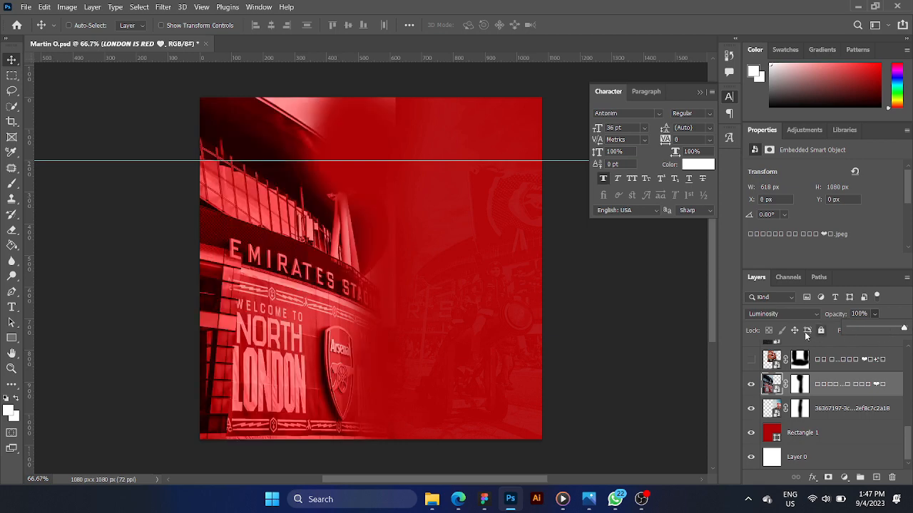
left_click(798, 313)
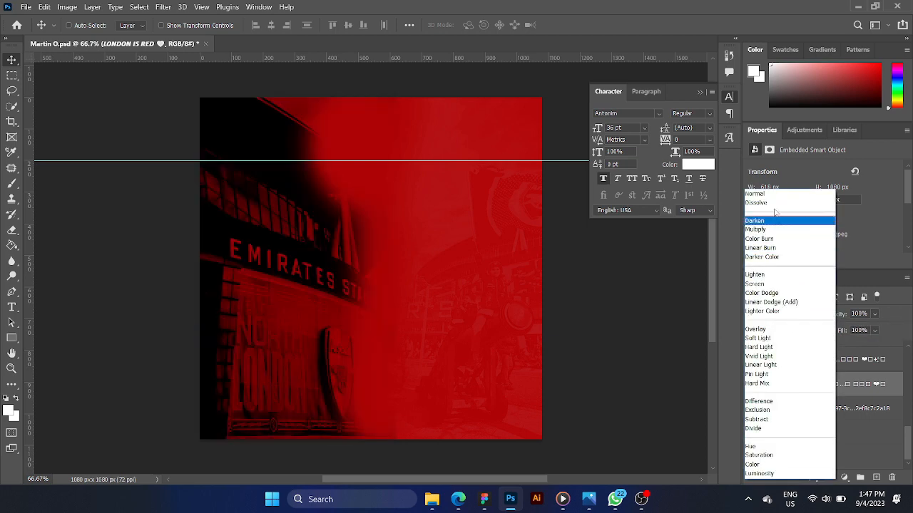
left_click(770, 199)
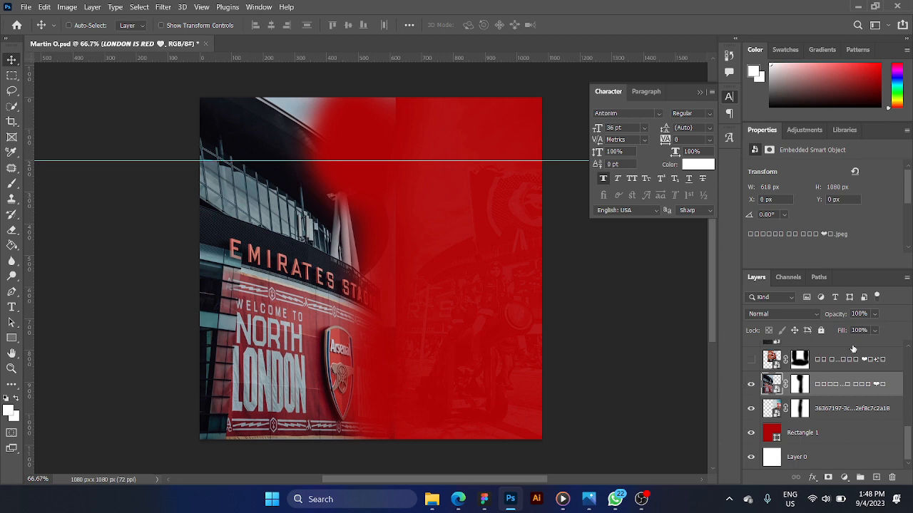
Step: Set the "LONDON IS RED" stadium photo to Luminosity blending and lower its opacity to 8%
left_click(796, 314)
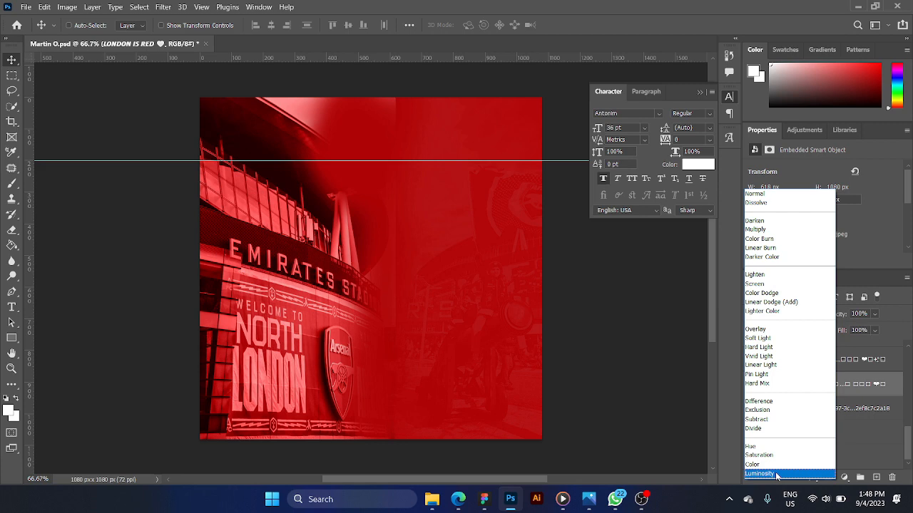
left_click(777, 474)
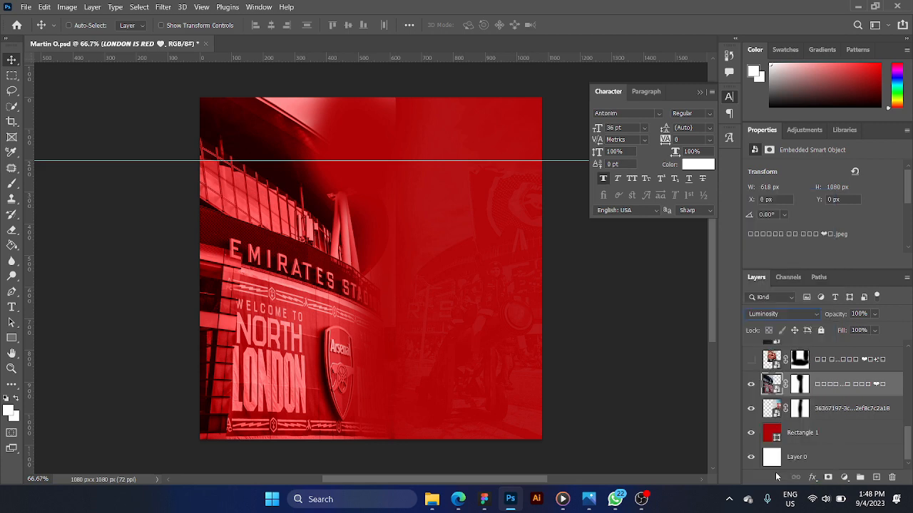
left_click(876, 314)
left_click_drag(876, 328, 868, 328)
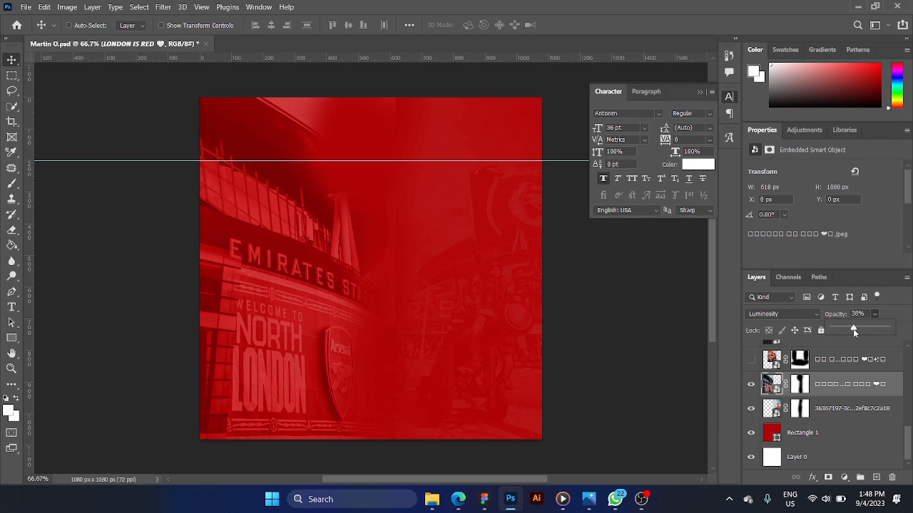
left_click_drag(853, 329, 846, 328)
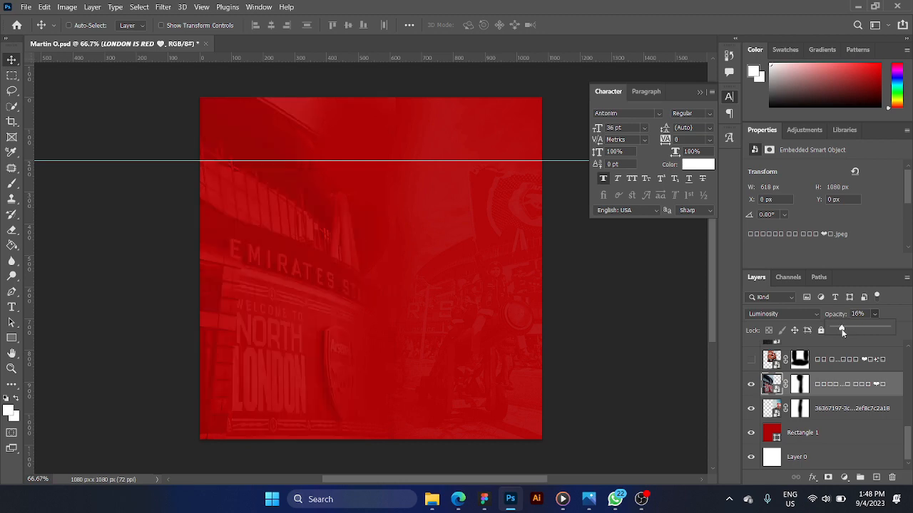
left_click_drag(842, 332, 838, 329)
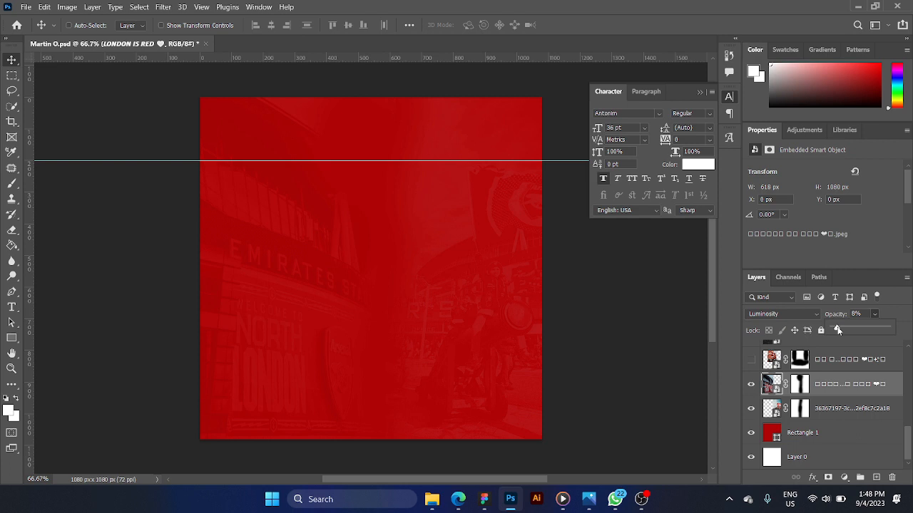
key("Return")
Step: Show the "We are the Arsenal" flag photo layer and apply the Screen blend mode to it
left_click(840, 361)
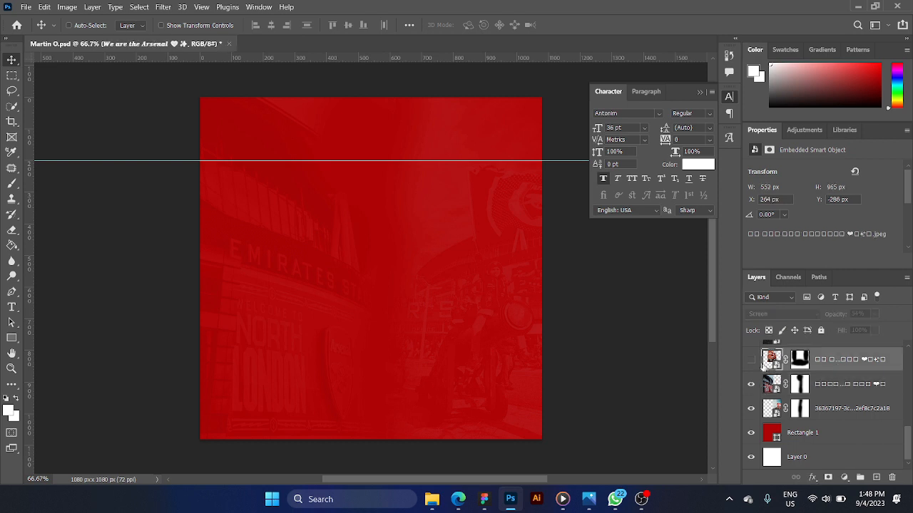
scroll(840, 385, "up", 2)
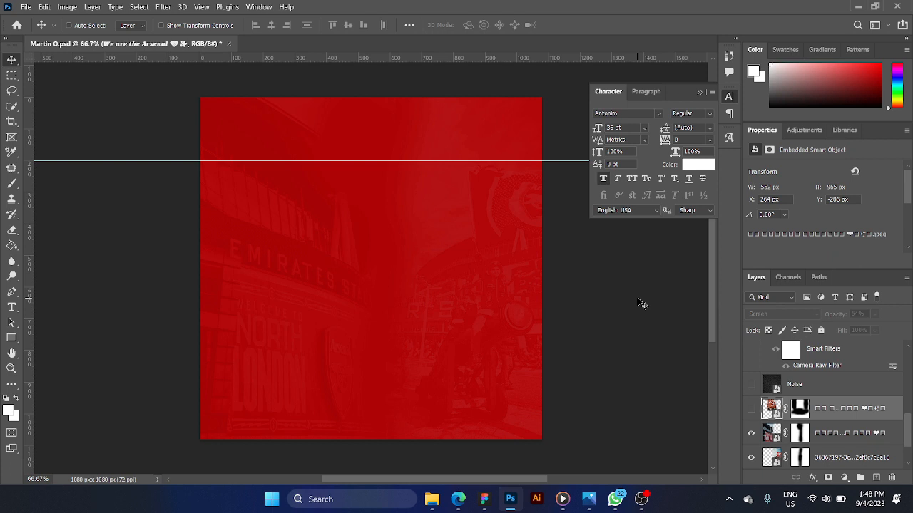
left_click(752, 410)
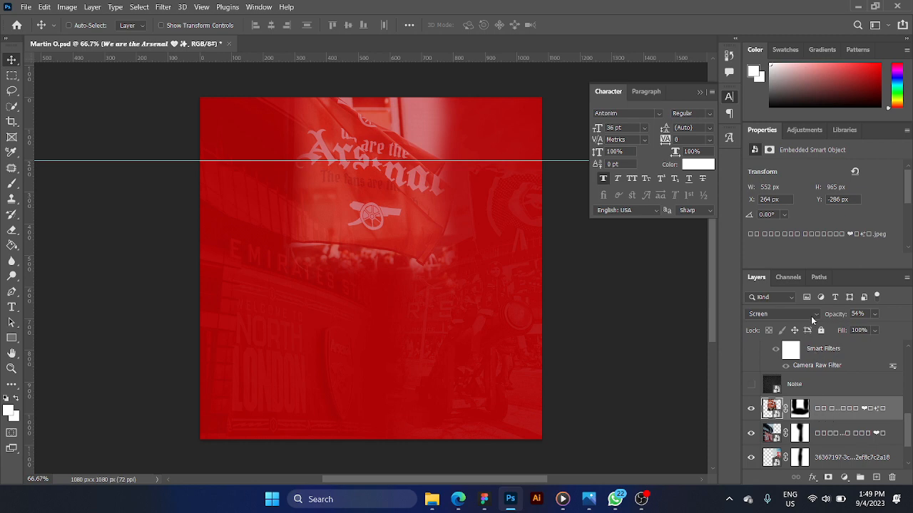
left_click(812, 321)
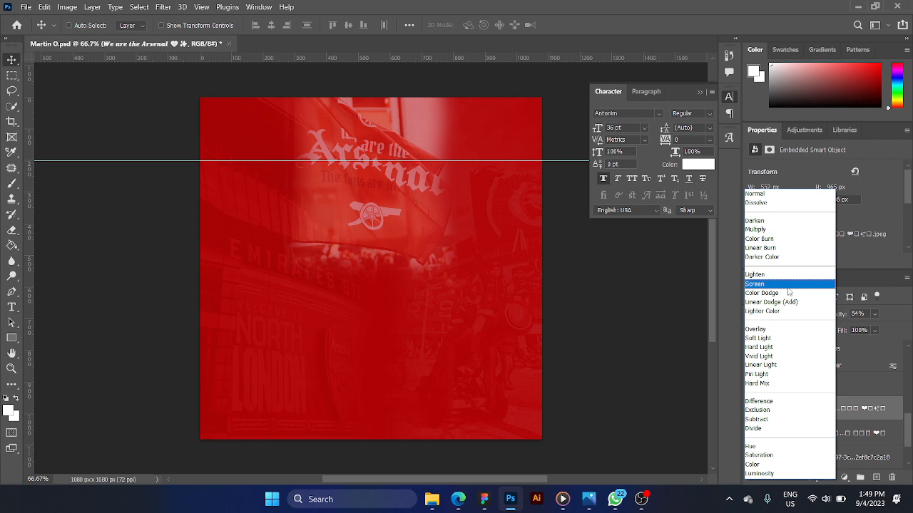
left_click(788, 285)
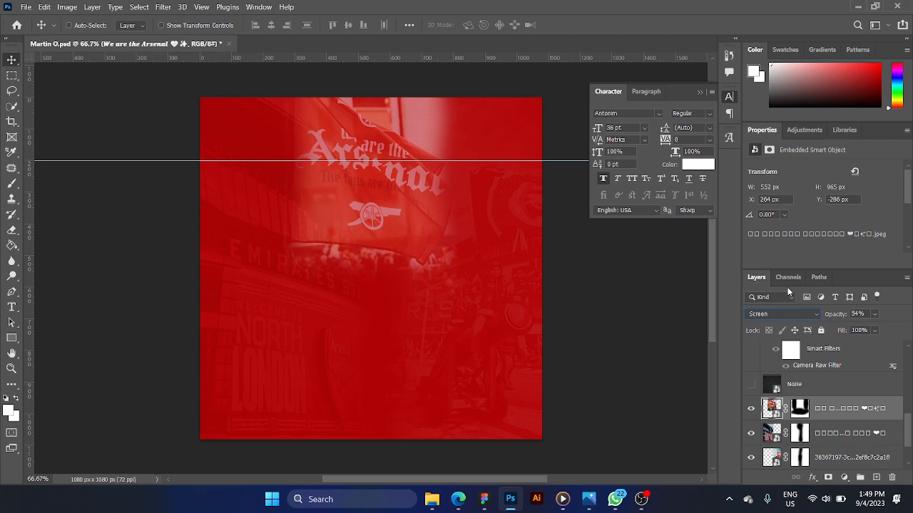
Step: Select the Noise texture layer and show it over the blended background photos
left_click(820, 386)
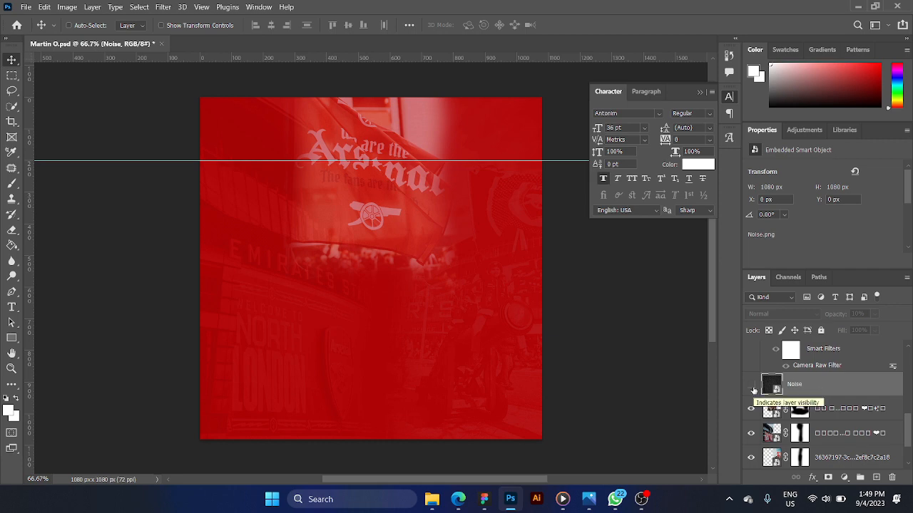
left_click(752, 387)
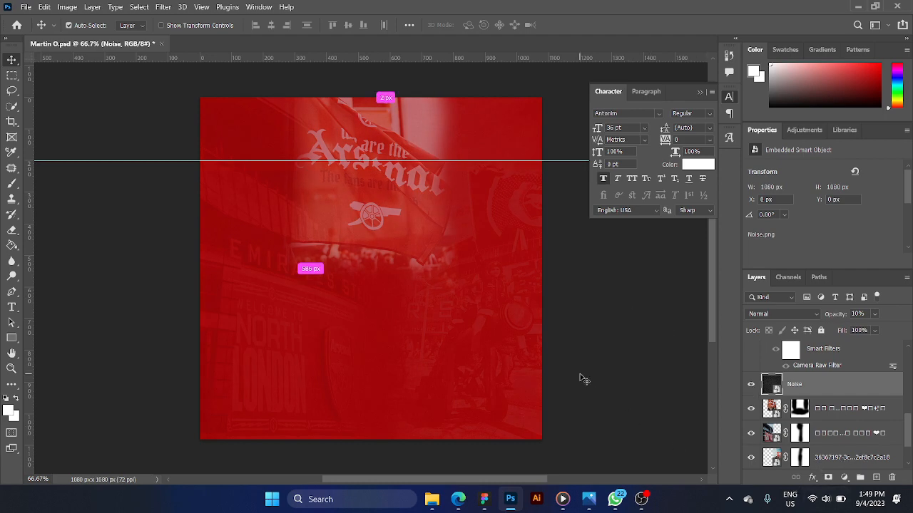
key("ctrl+plus")
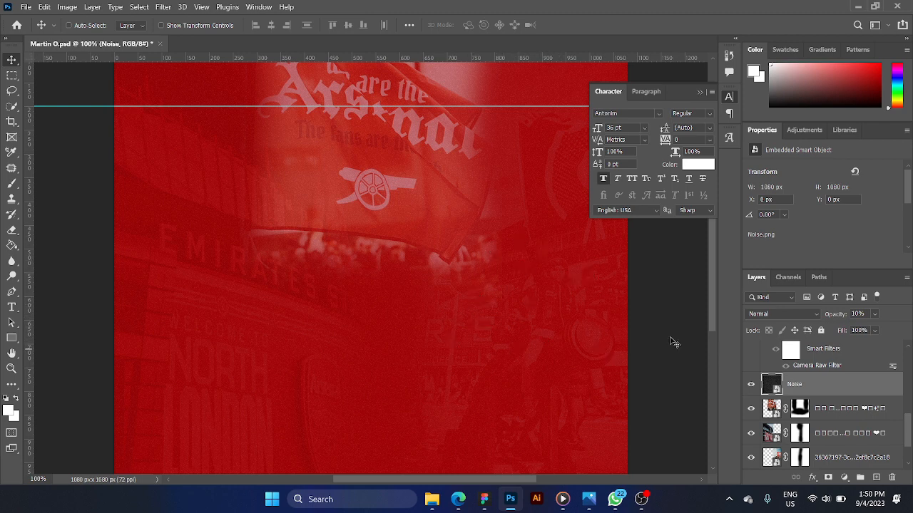
Step: Try the Noise layer at 82% opacity and lower it to 25%
left_click(875, 315)
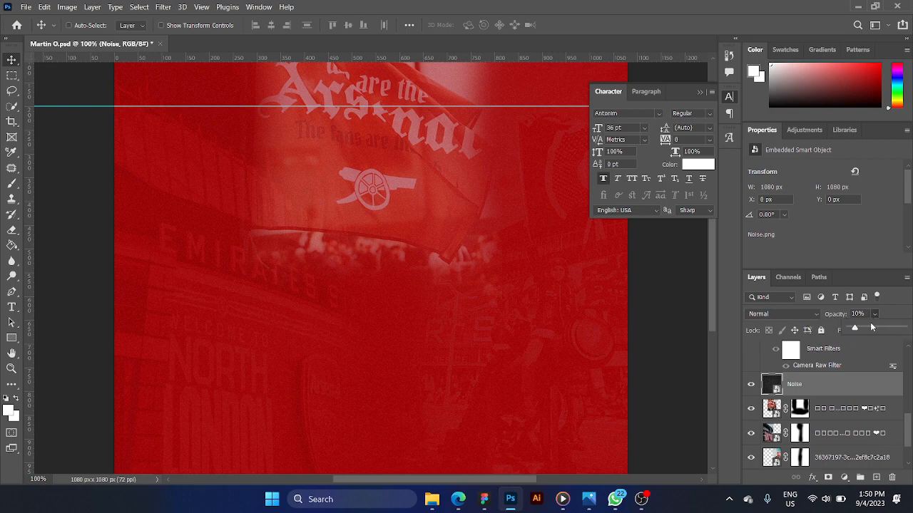
left_click(895, 328)
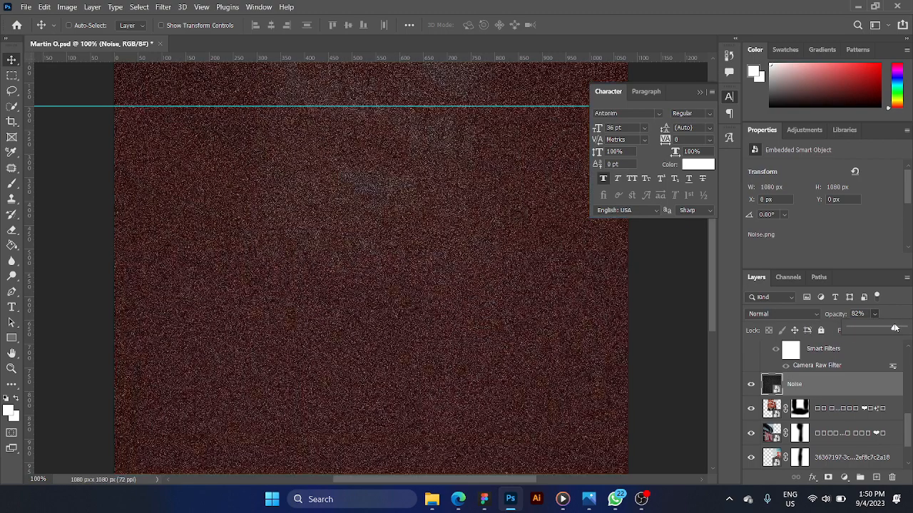
left_click_drag(895, 328, 863, 334)
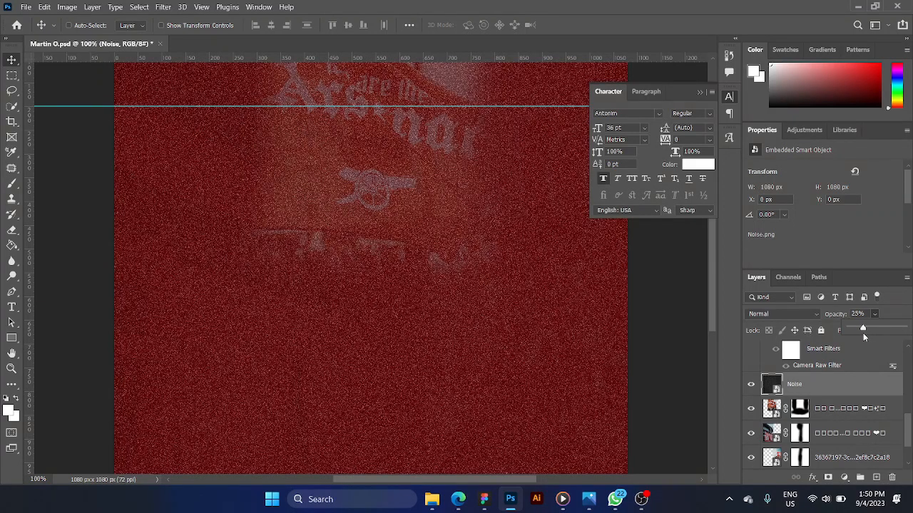
key("ctrl+minus")
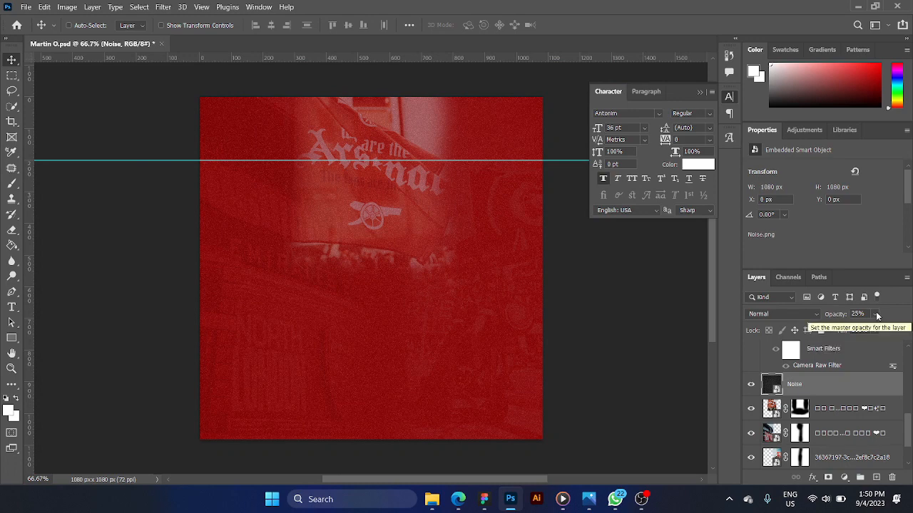
left_click(877, 316)
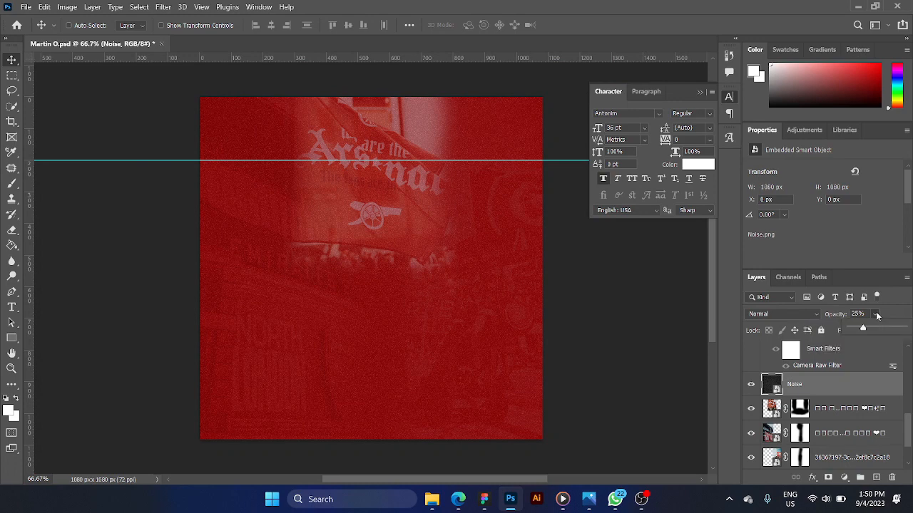
Step: Undo the recent Noise opacity and layer visibility changes, and show the flag photo and Noise layers again
key("ctrl+z")
key("ctrl+z")
key("ctrl+z")
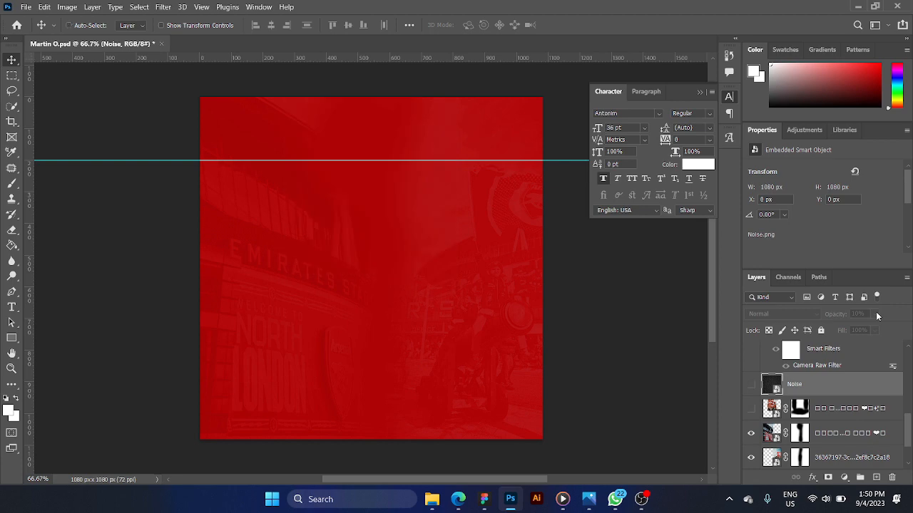
left_click(751, 408)
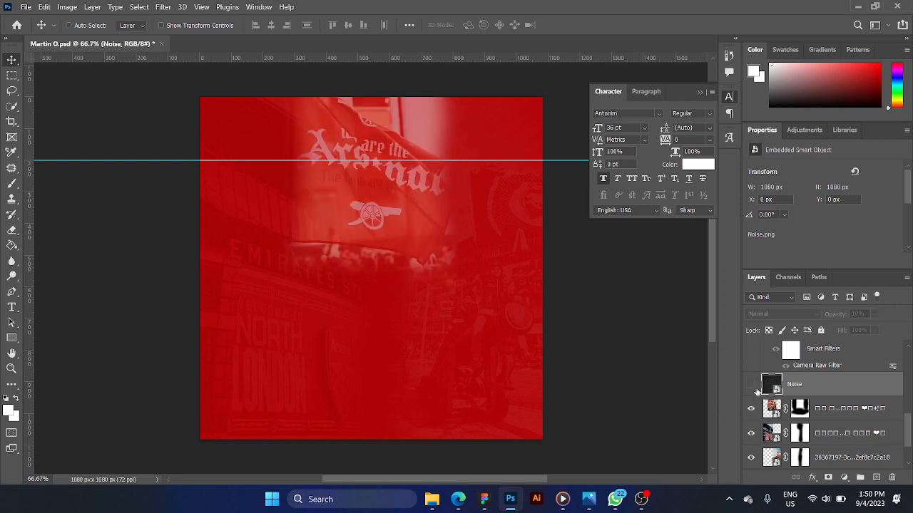
left_click(751, 384)
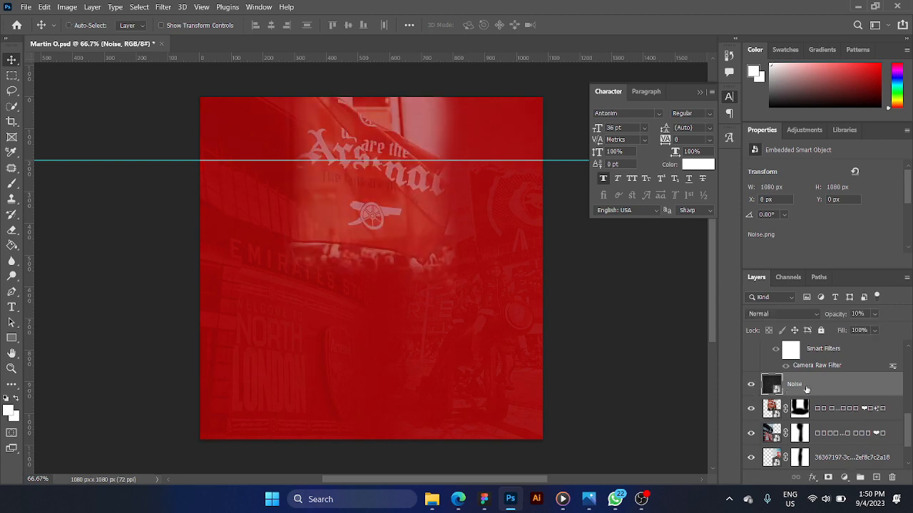
key("ctrl+plus")
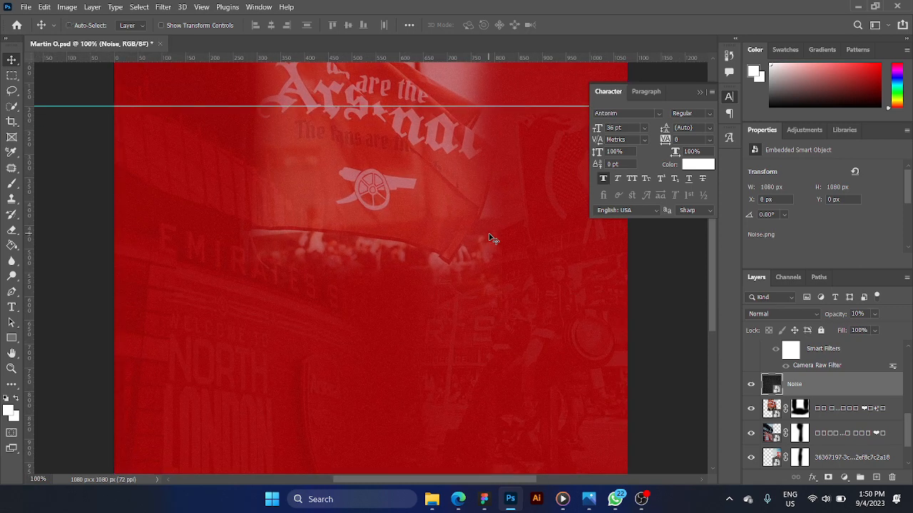
key("ctrl+minus")
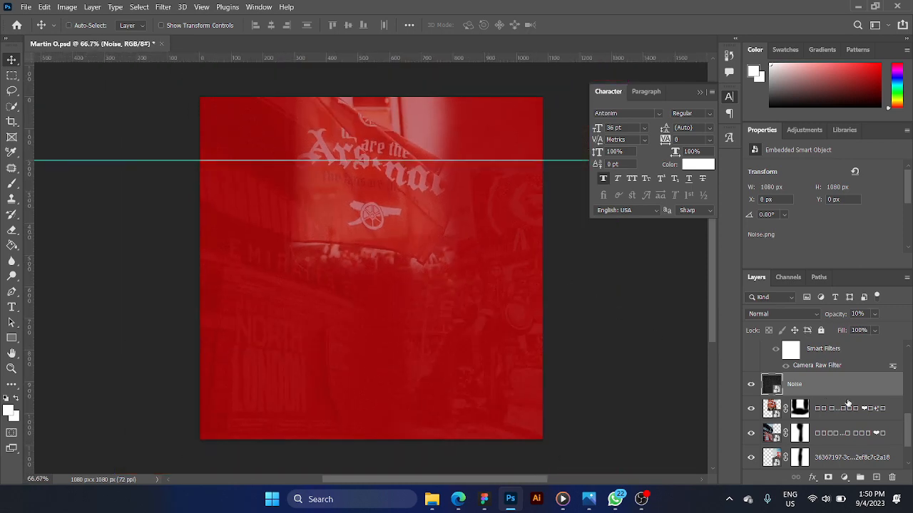
Step: Preview the "middle" player photo and the tuxedo player cutout by showing and hiding each in turn
scroll(847, 403, "up", 3)
scroll(847, 404, "down", 2)
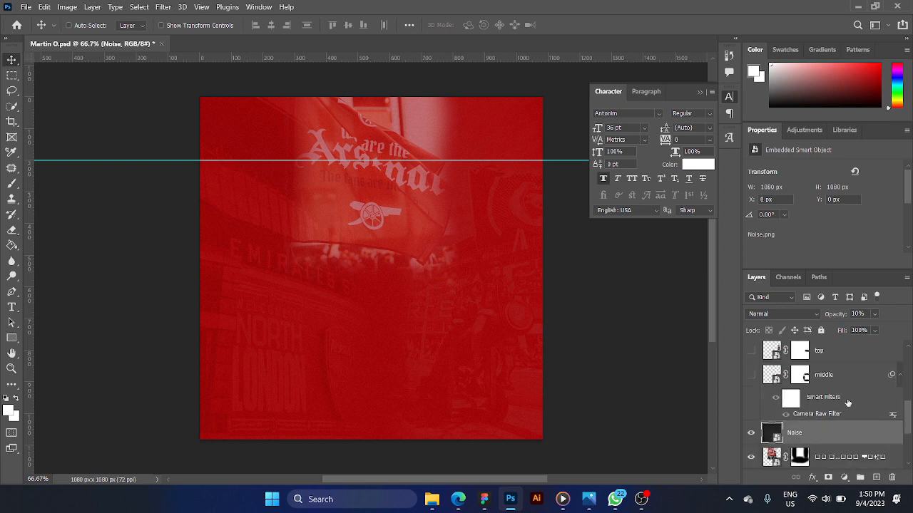
left_click(750, 378)
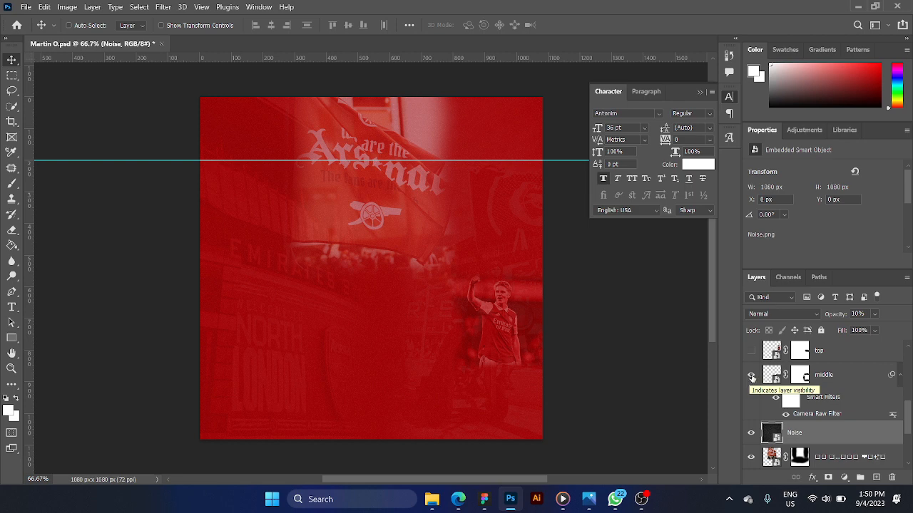
left_click(751, 378)
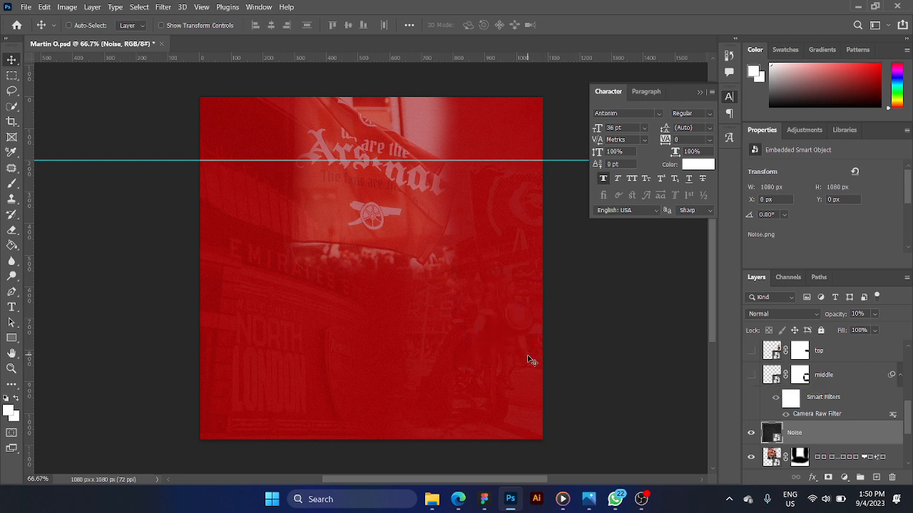
scroll(835, 379, "up", 4)
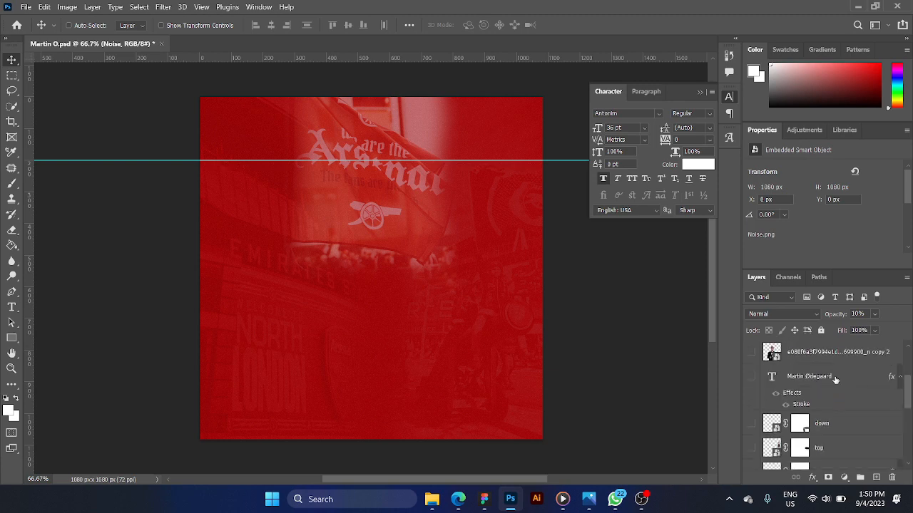
left_click(751, 353)
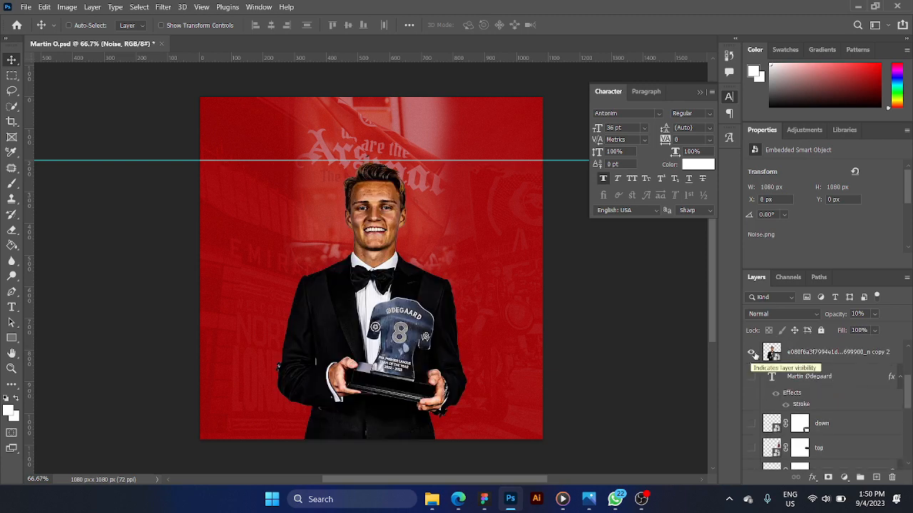
left_click(753, 353)
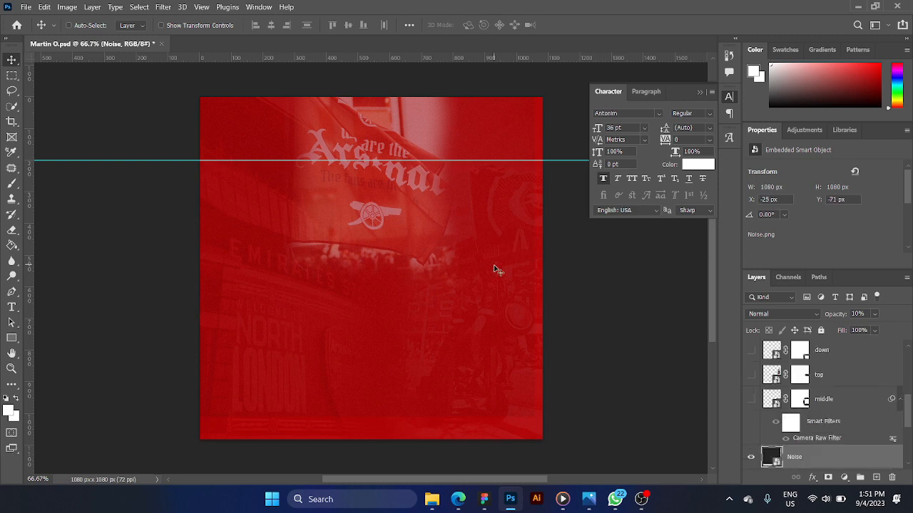
Step: Undo the Noise layer's move, and show and select the "down" player photo layer
key("ctrl+z")
left_click(835, 399)
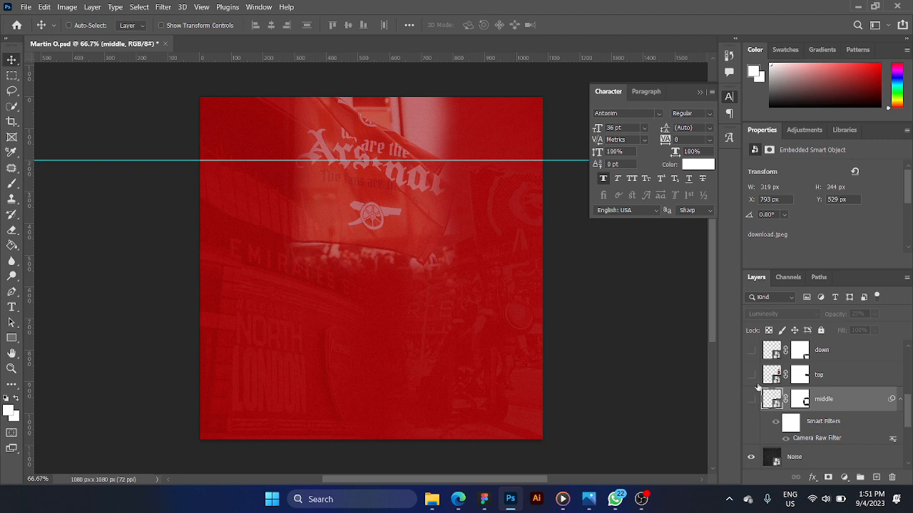
left_click(751, 353)
left_click(841, 350)
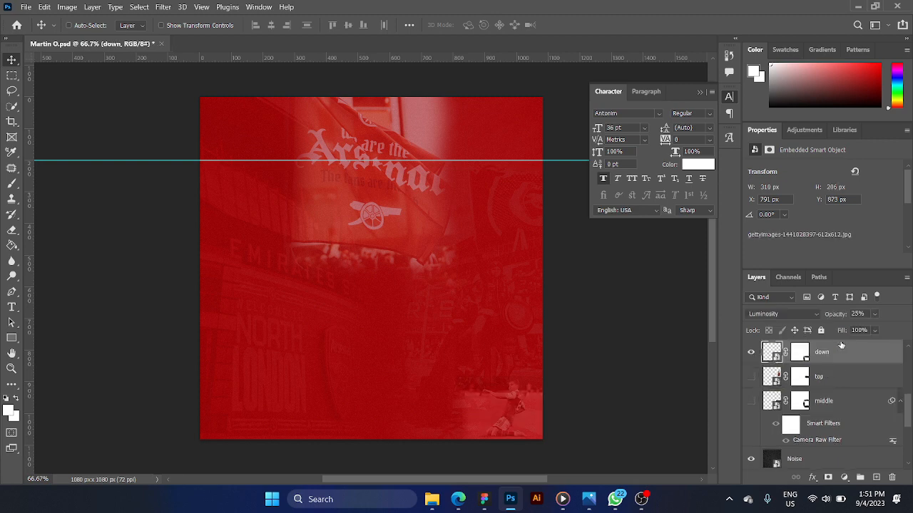
Step: Set the "down" player photo to Normal blending at 100% opacity
left_click(813, 314)
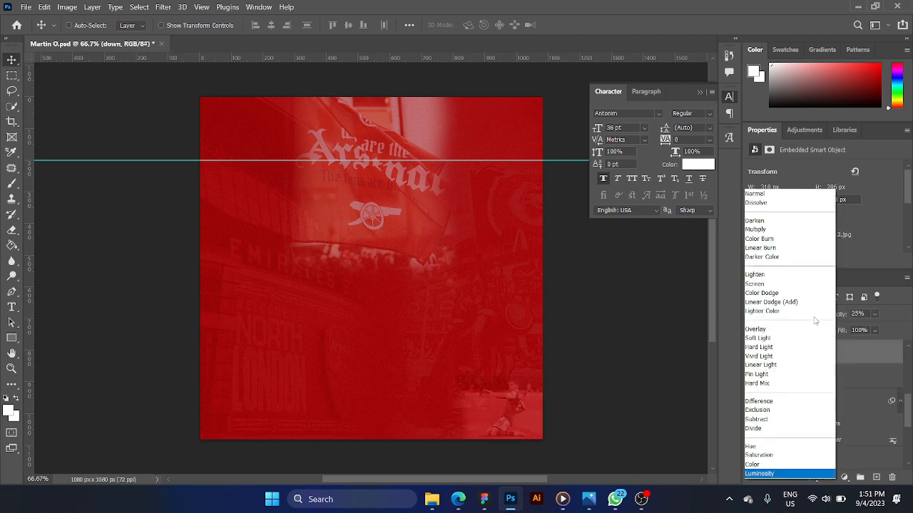
left_click(773, 195)
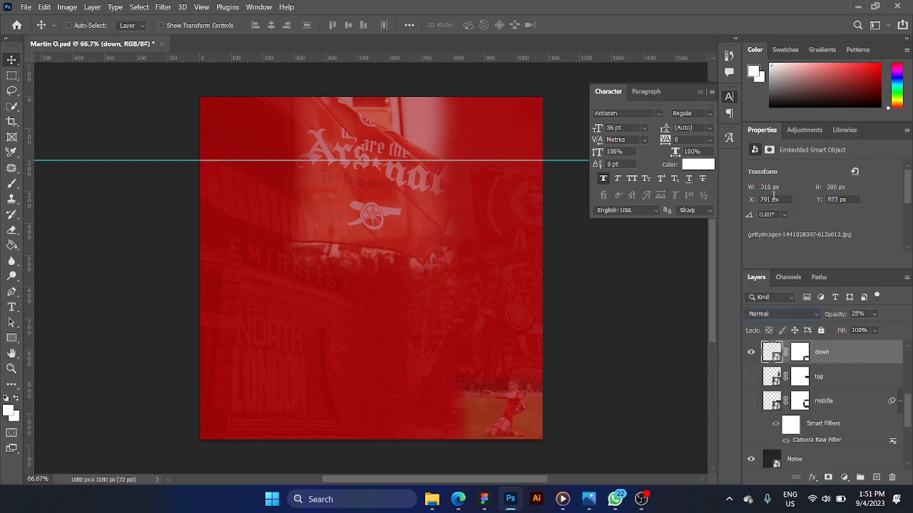
left_click(875, 315)
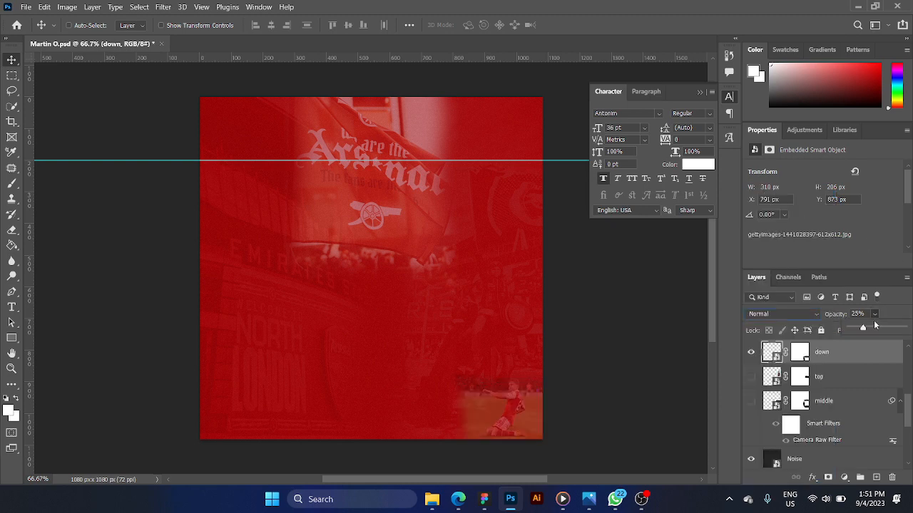
left_click_drag(863, 328, 904, 327)
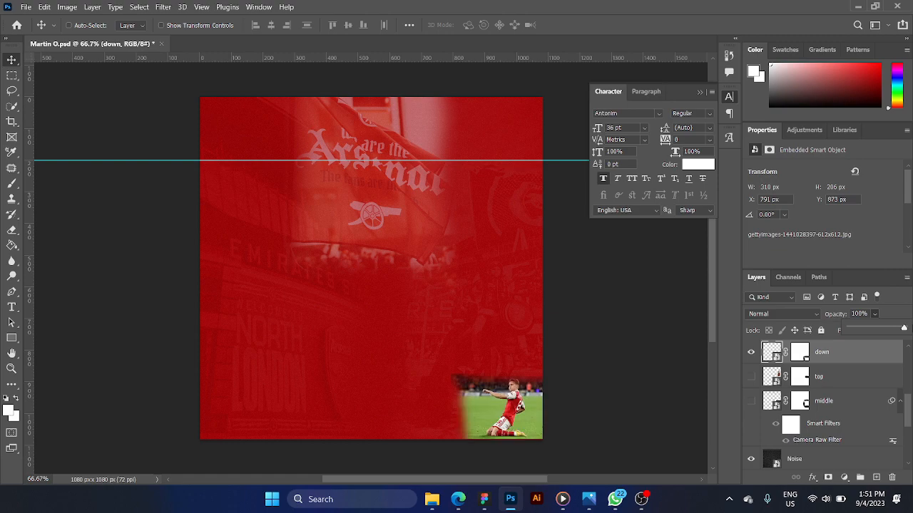
Step: Set the "down" player photo's opacity to 25% and its blending to Luminosity
left_click(626, 428)
key("ctrl+plus")
key("ctrl+plus")
scroll(625, 428, "down", 5)
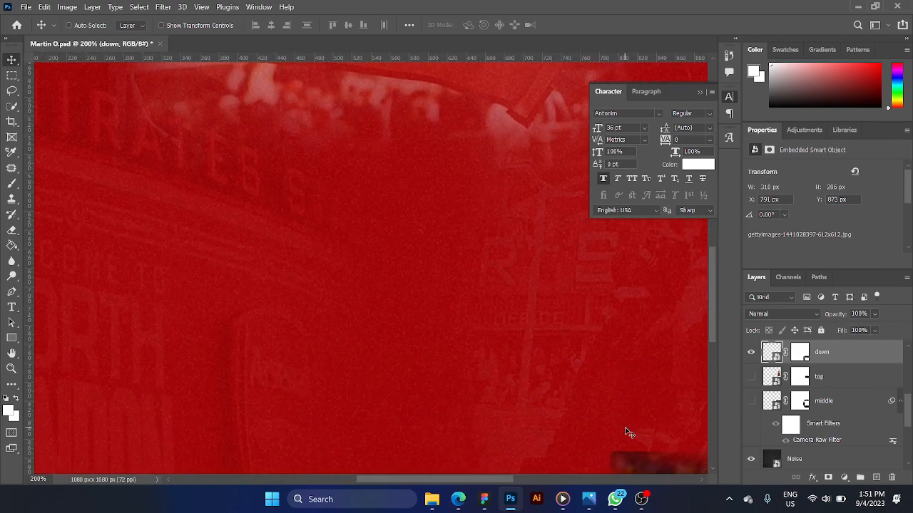
scroll(625, 431, "down", 5)
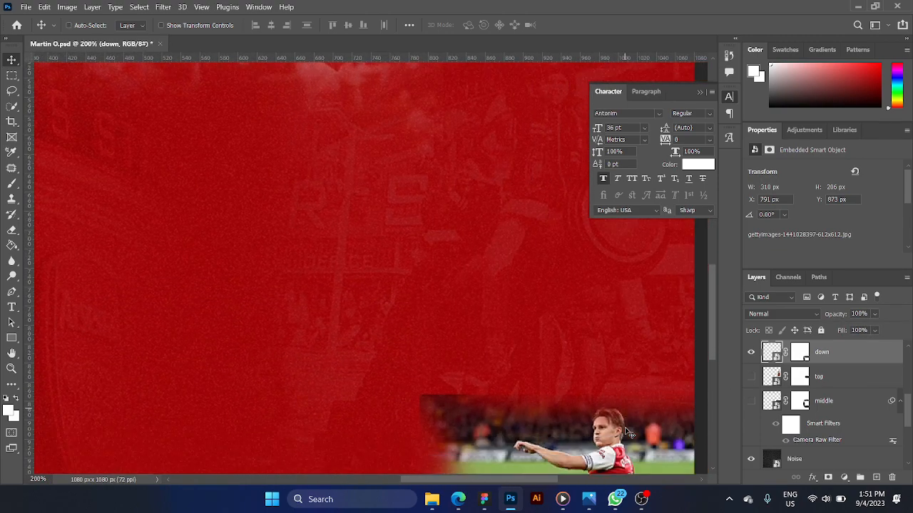
scroll(626, 432, "down", 2)
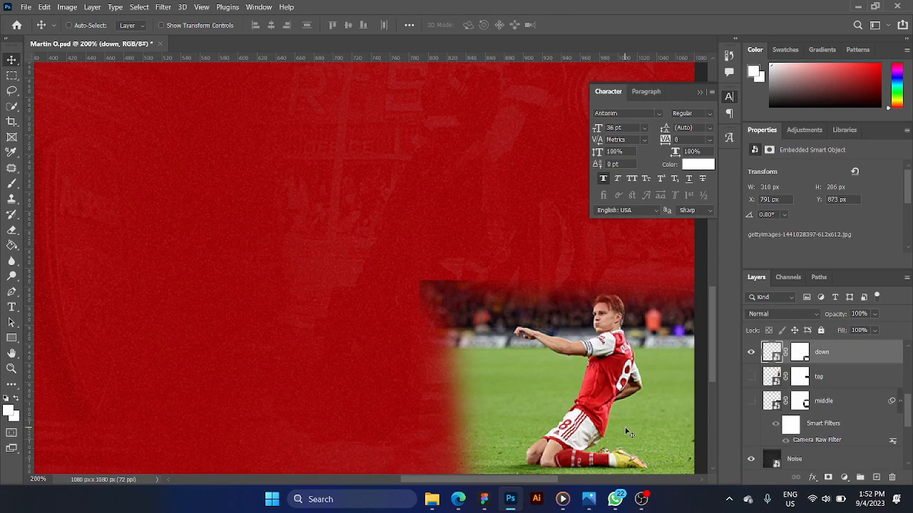
key("ctrl")
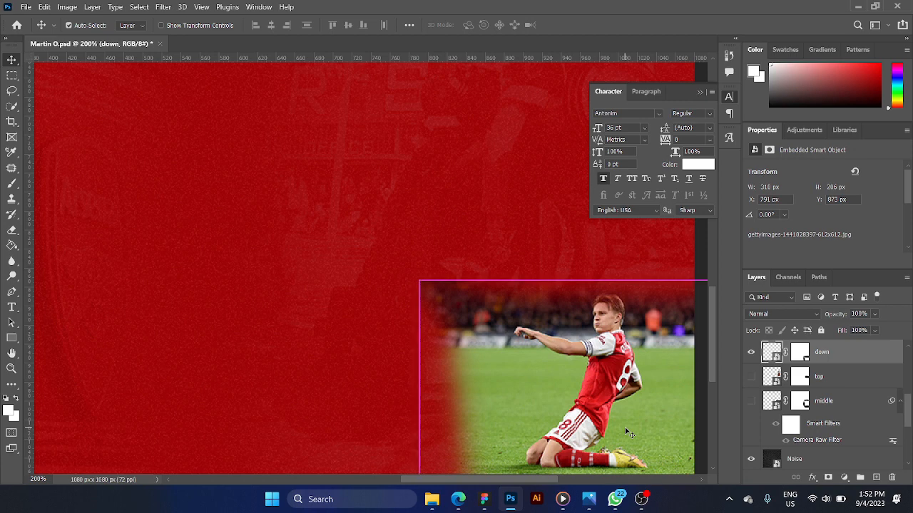
key("2")
key("5")
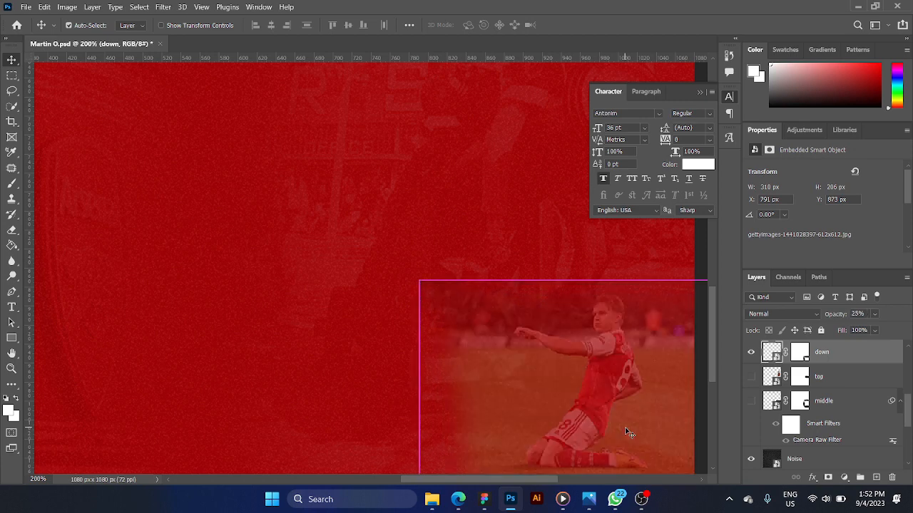
key("shift+alt+y")
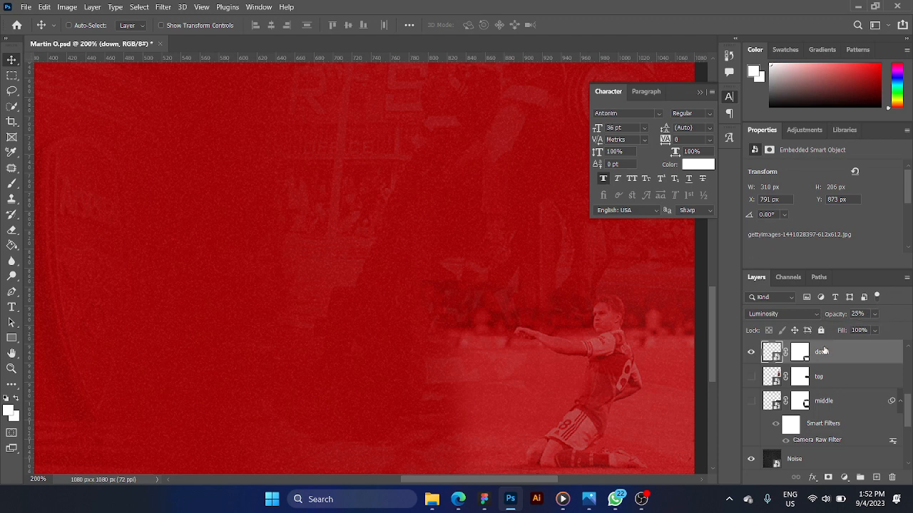
Step: Show the "middle" player photo layer and collapse the Character panel covering it
left_click(751, 401)
scroll(617, 339, "up", 3)
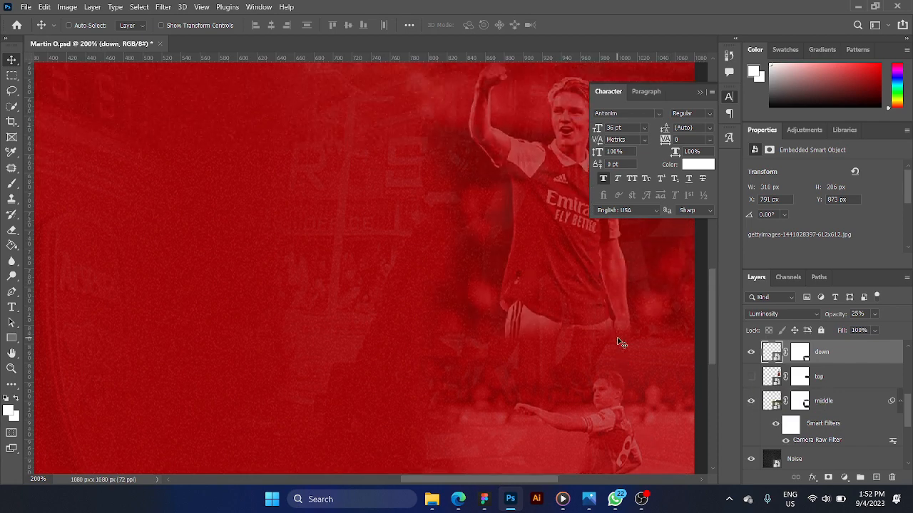
scroll(619, 342, "up", 2)
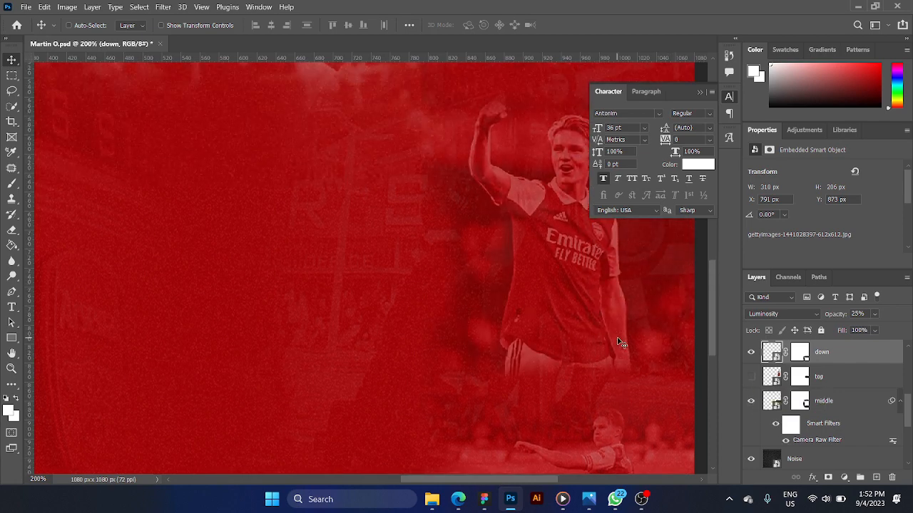
left_click(700, 92)
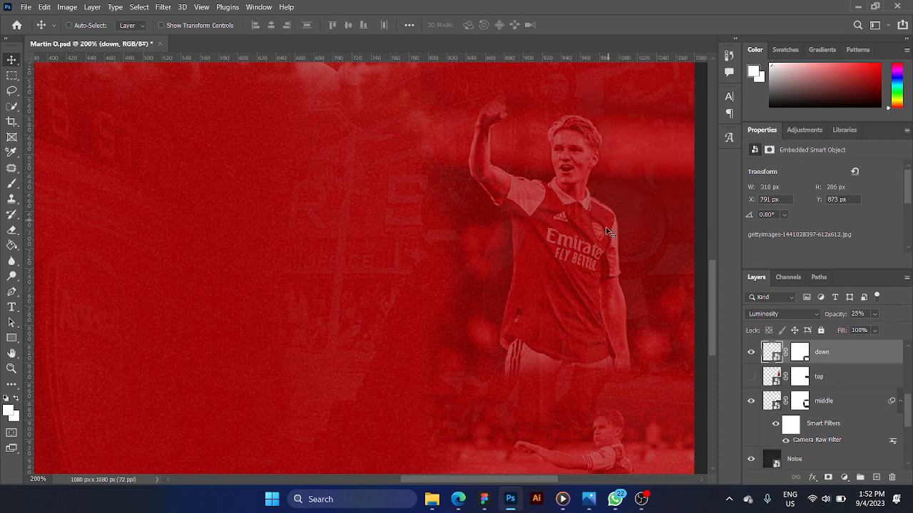
scroll(609, 232, "down", 2)
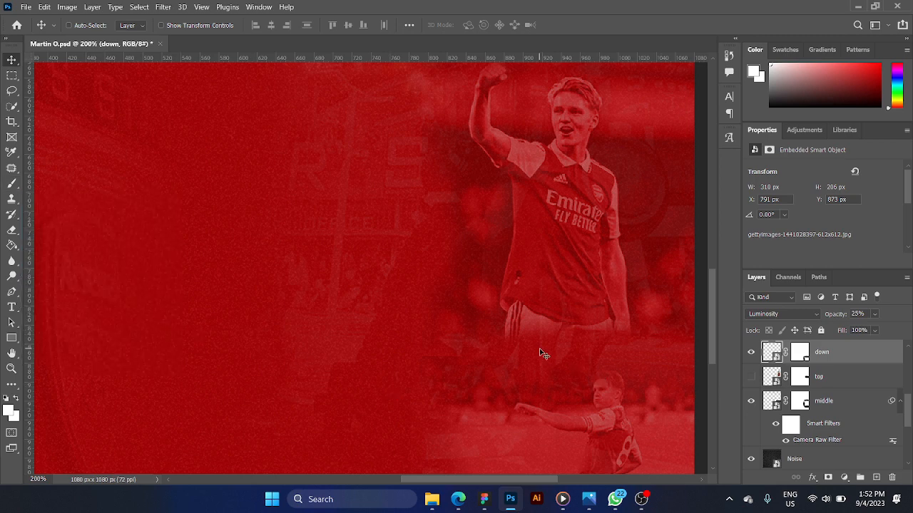
Step: Show the "top" player photo layer and check it against the whole poster
left_click(748, 379)
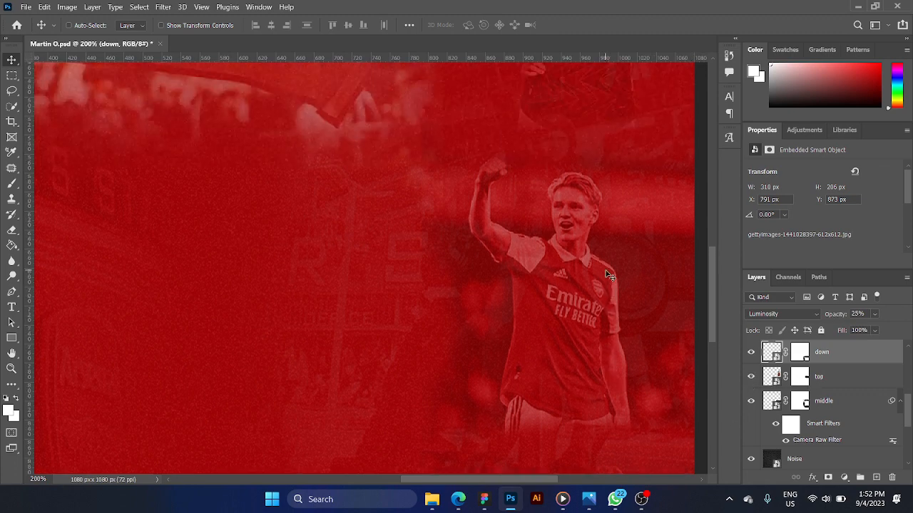
scroll(609, 275, "up", 8)
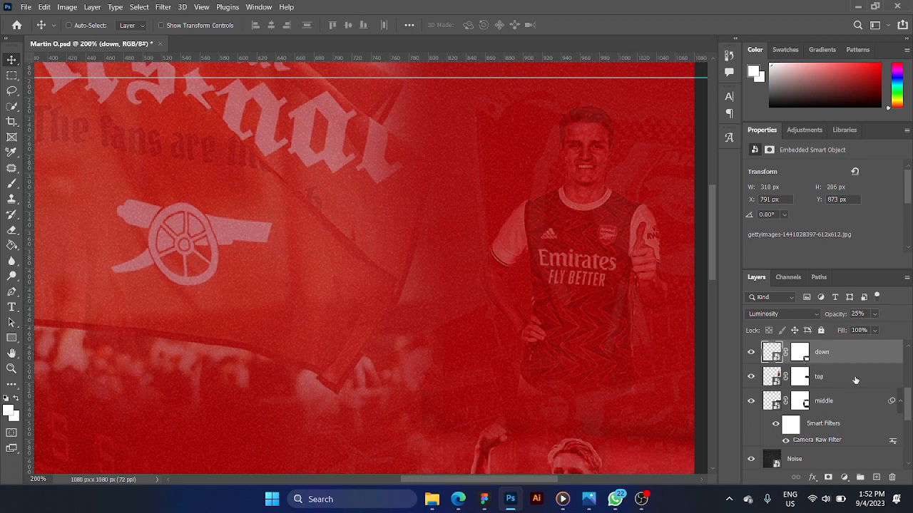
scroll(856, 380, "up", 2)
key("ctrl+0")
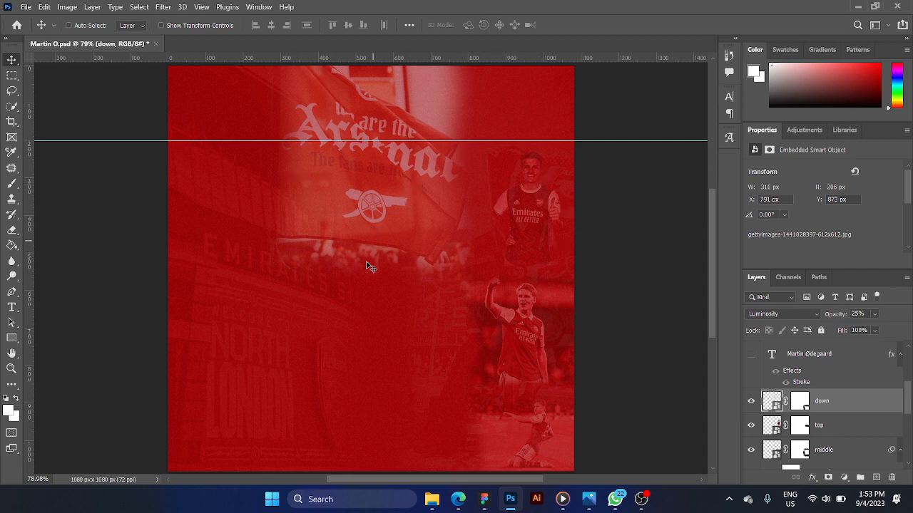
key("ctrl+minus")
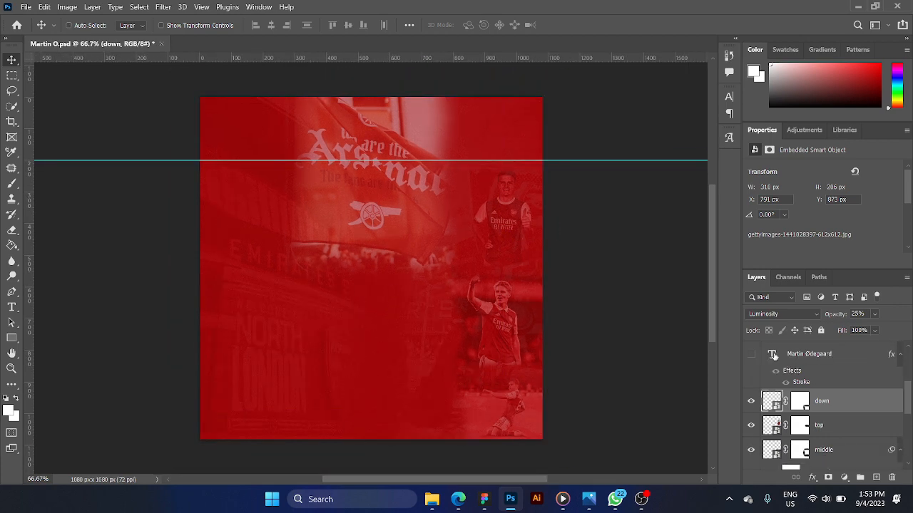
Step: Show and select the main cutout layer of the player in a tuxedo holding the trophy
scroll(774, 357, "up", 3)
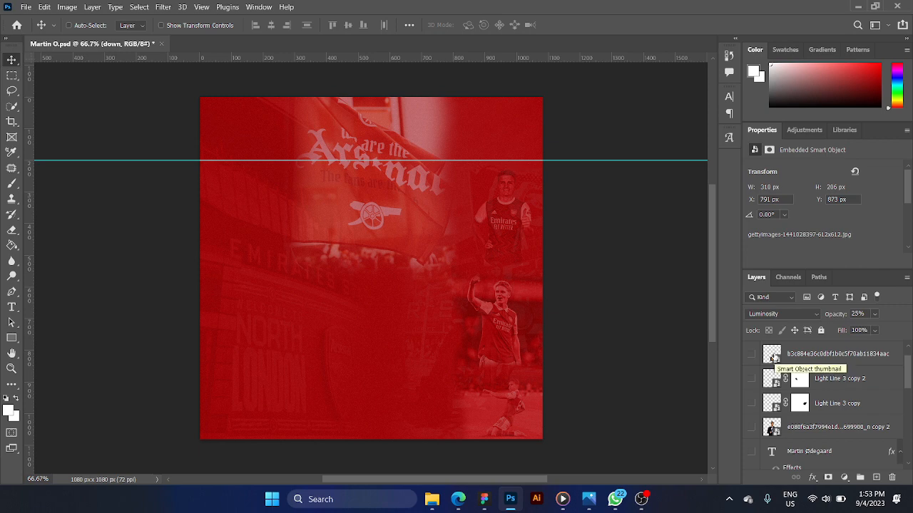
left_click(751, 427)
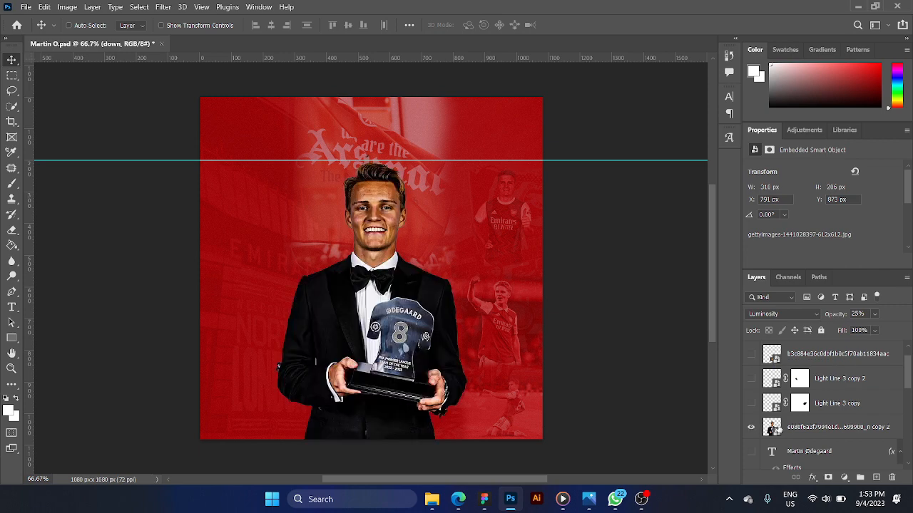
left_click(815, 431)
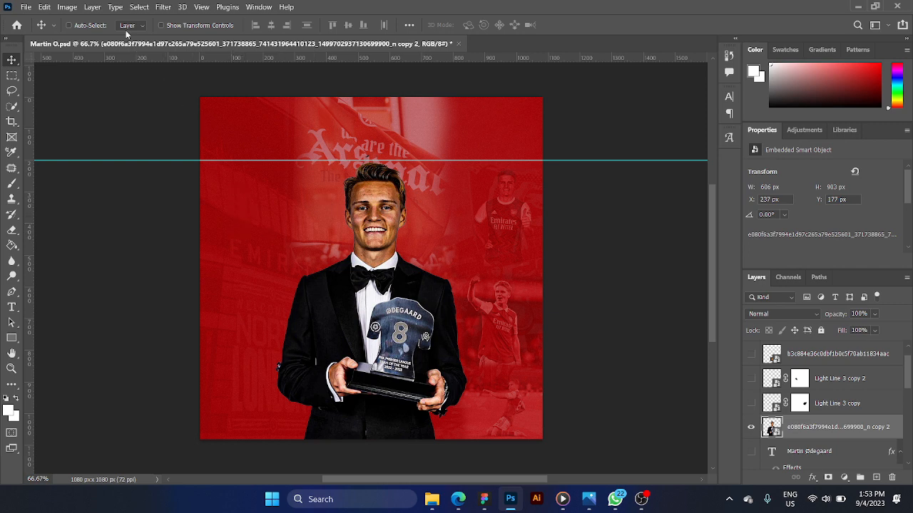
Step: Review the Camera Raw Filter's Basic adjustments for the trophy player cutout, and leave without applying changes
left_click(165, 7)
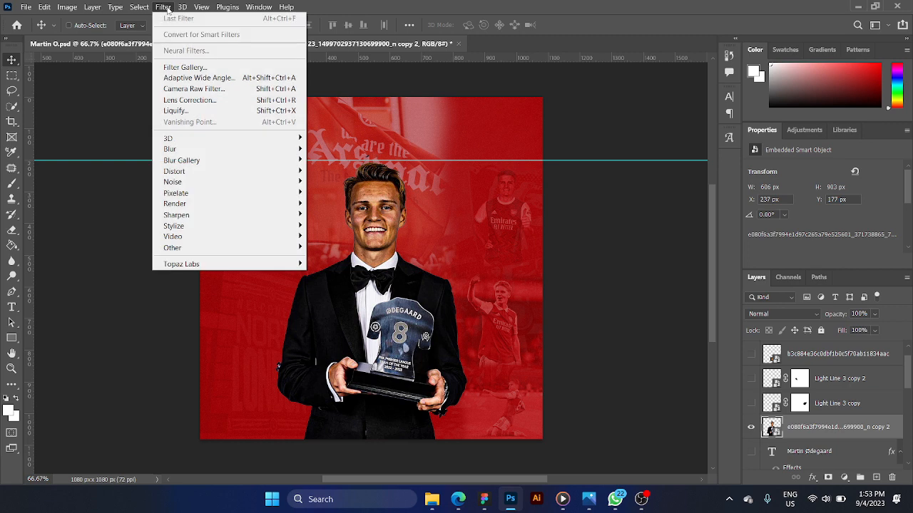
left_click(216, 91)
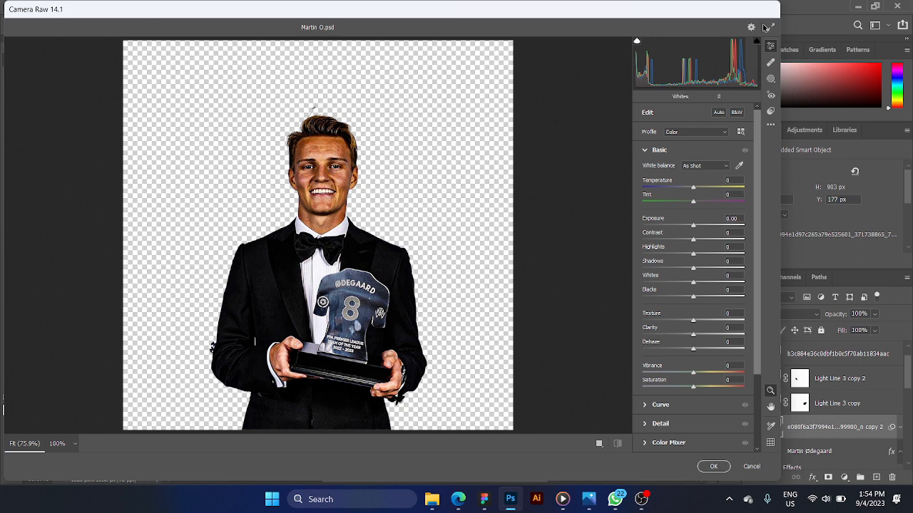
left_click(749, 467)
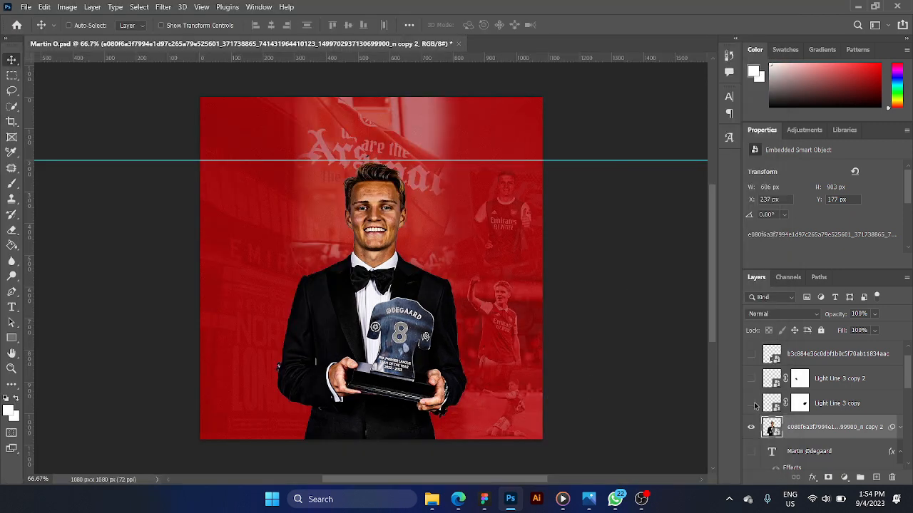
Step: Select and show the "Light Line 3 copy" layer, and inspect the glow along the player's shoulder up close
left_click(859, 410)
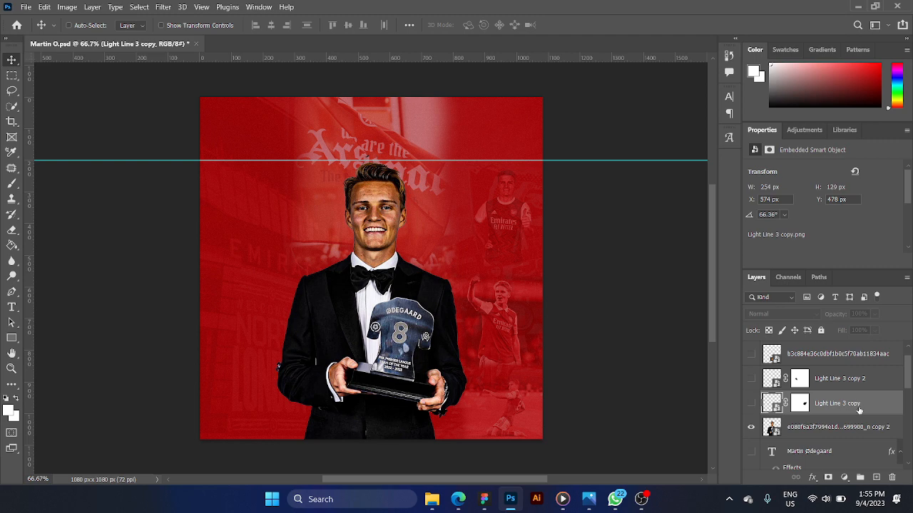
left_click(753, 405)
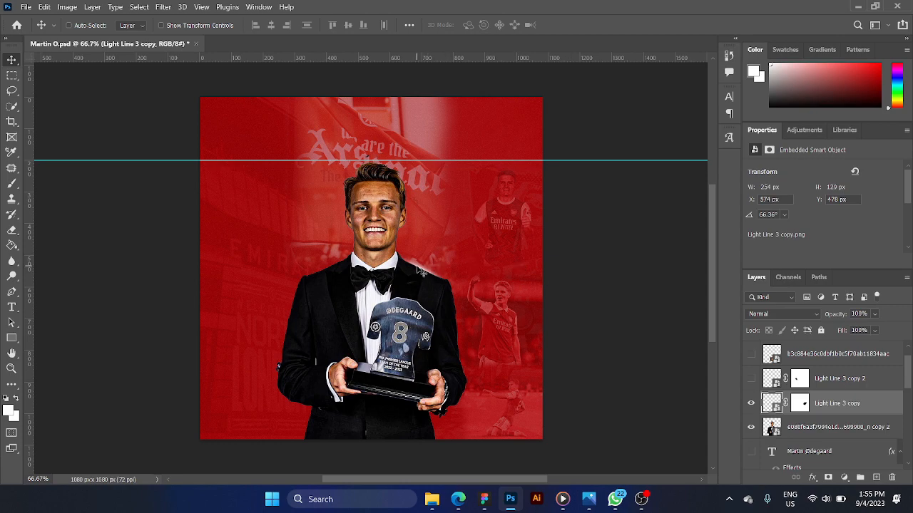
scroll(421, 272, "up", 4)
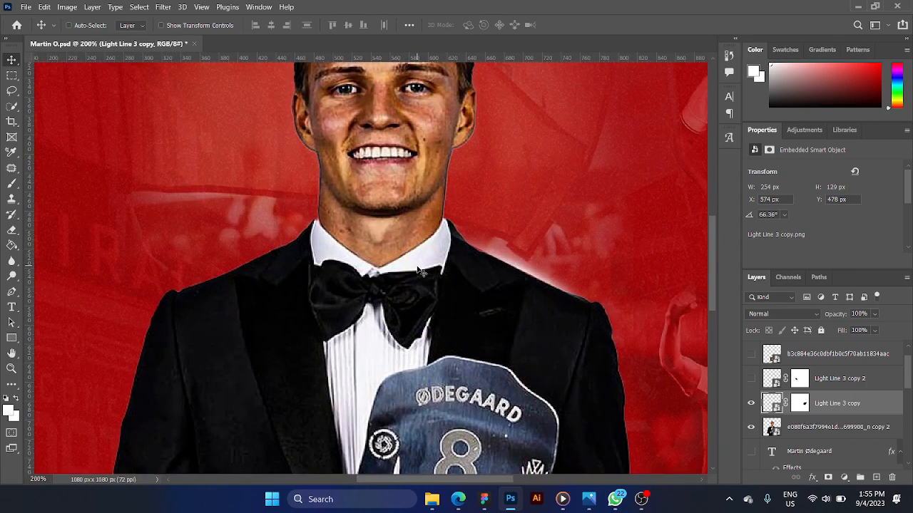
scroll(418, 268, "left", 4)
scroll(418, 268, "right", 5)
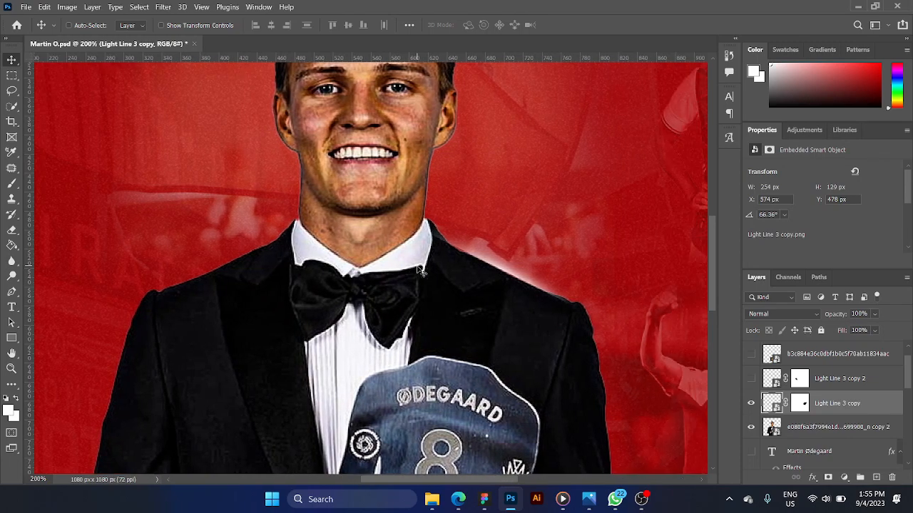
key("space")
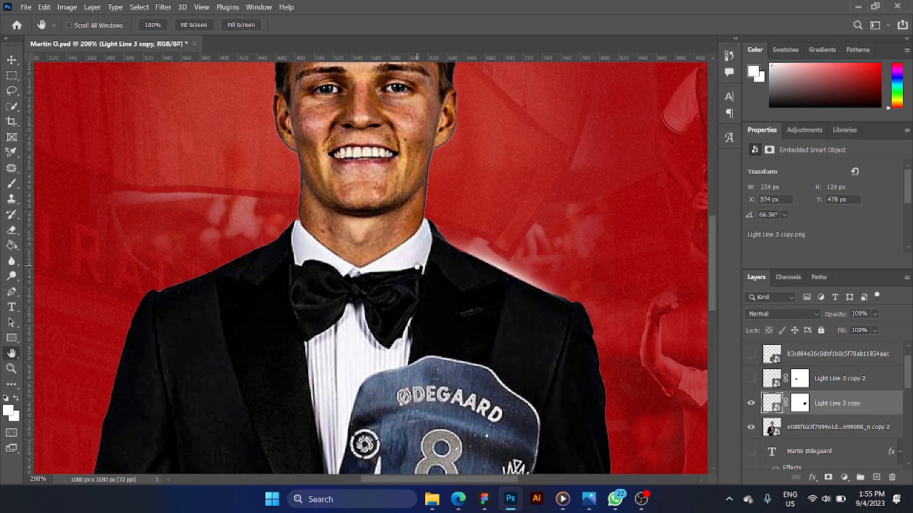
left_click_drag(416, 265, 362, 269)
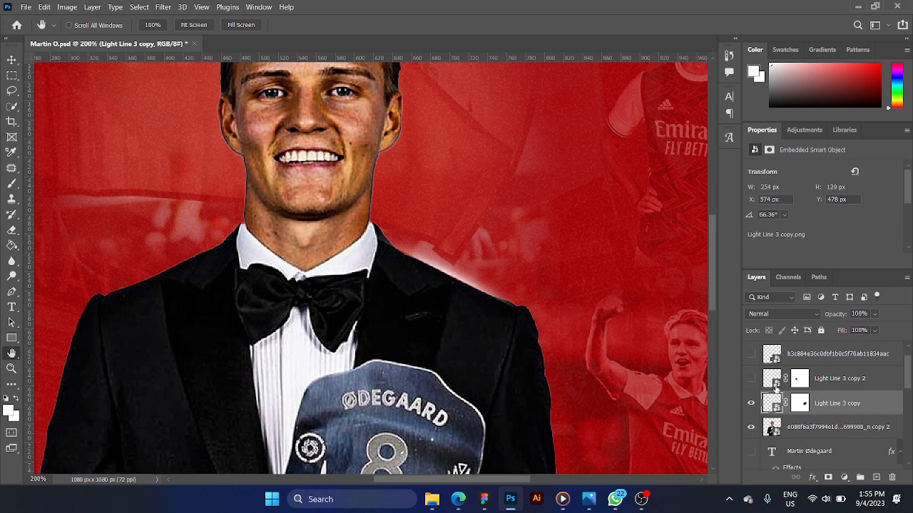
Step: Show the "Light Line 3 copy 2" layer on the other shoulder and view the whole poster
left_click(750, 380)
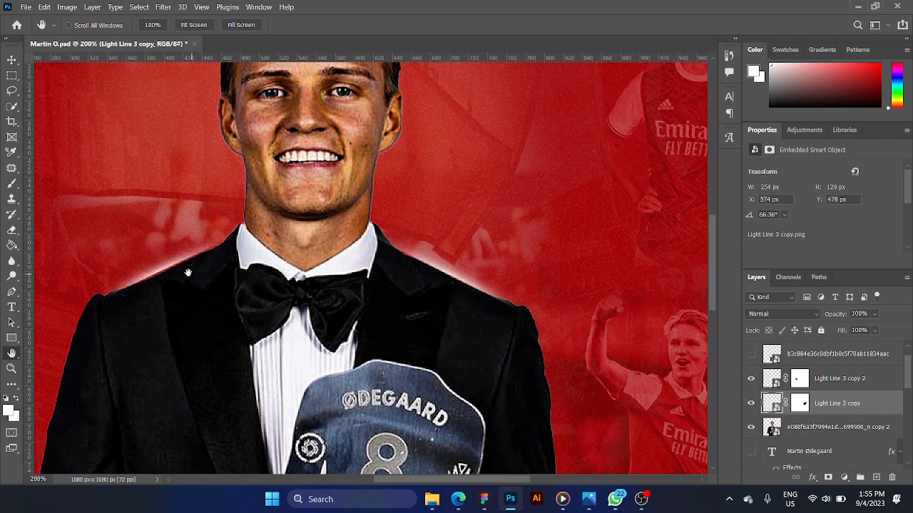
key("ctrl+0")
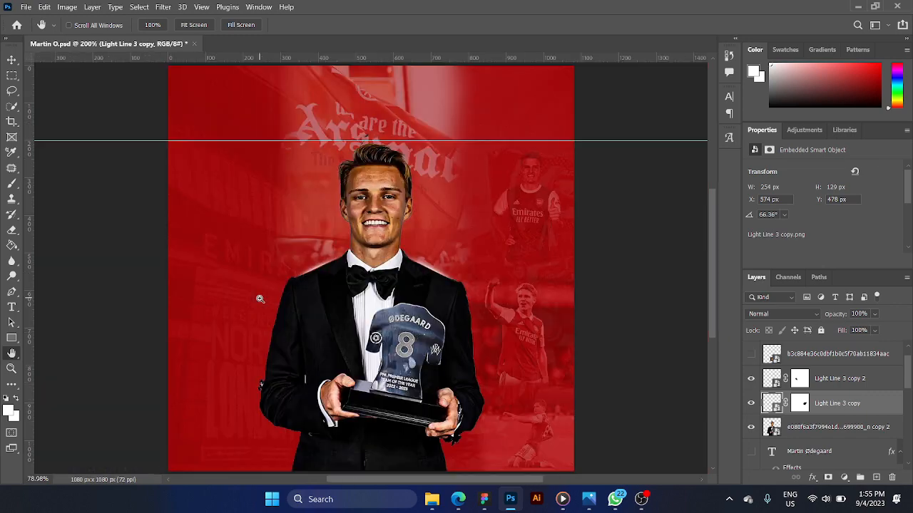
key("ctrl+minus")
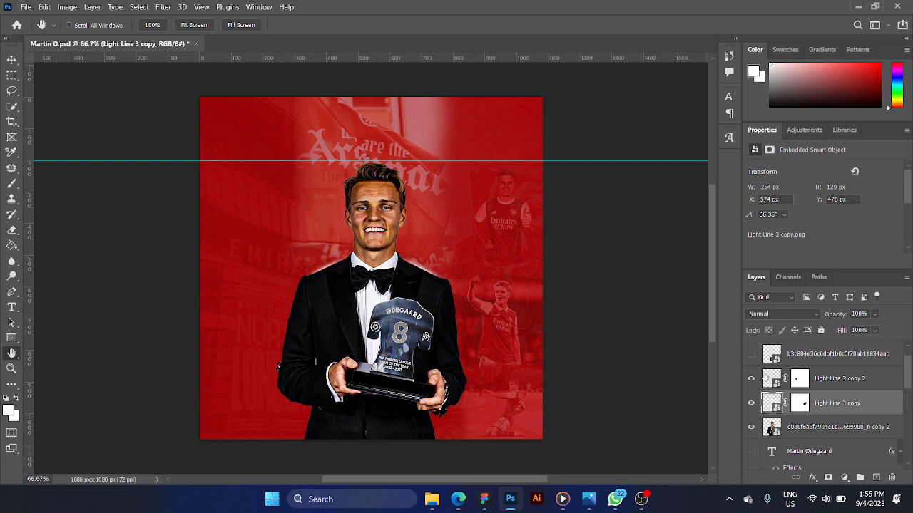
Step: Select and show the light flare image layer directly above the light lines
scroll(824, 402, "up", 1)
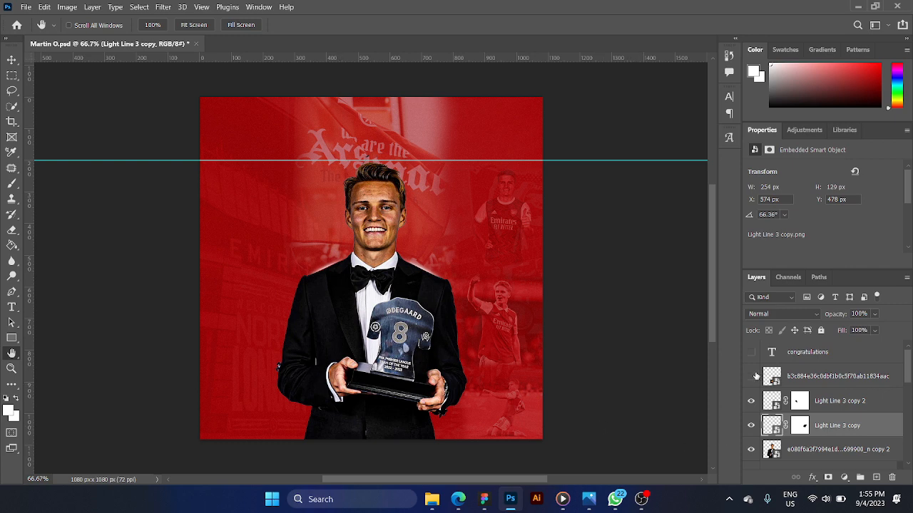
left_click(810, 376)
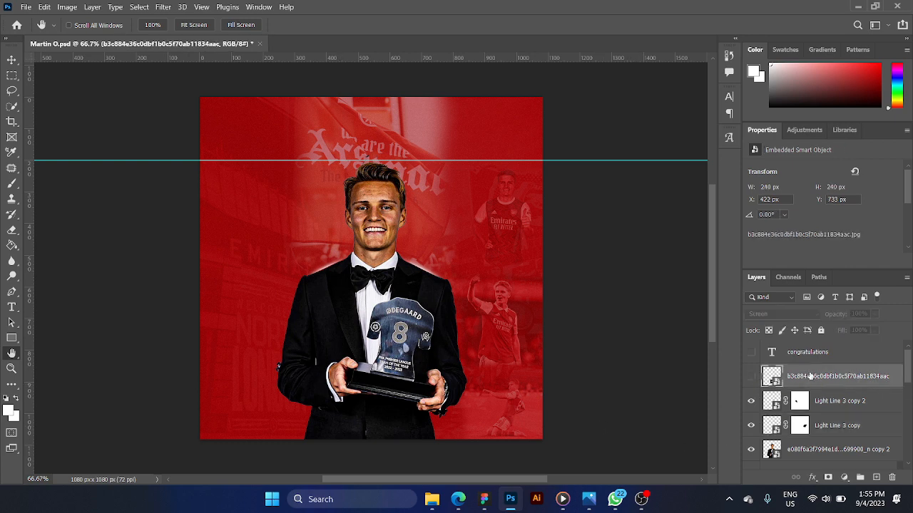
left_click(752, 377)
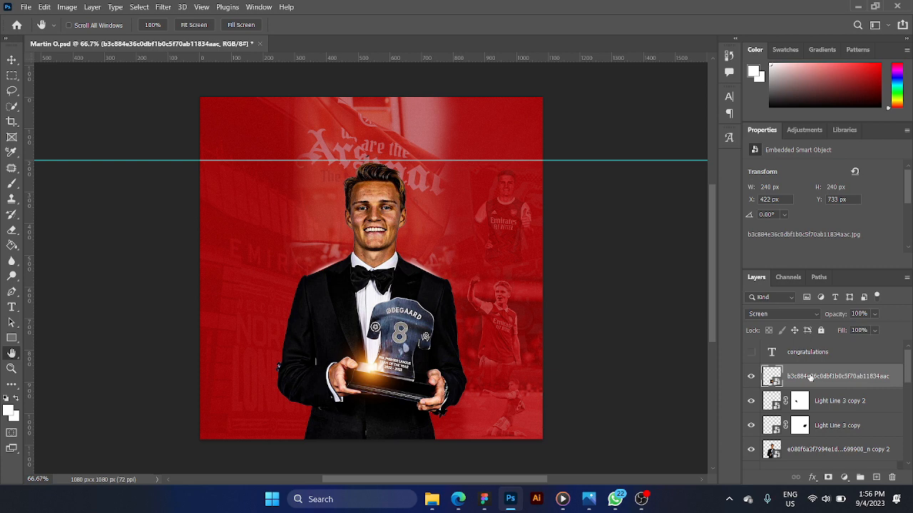
Step: Switch the light flare layer to Normal blending for comparison, and set it back to Screen
left_click(801, 314)
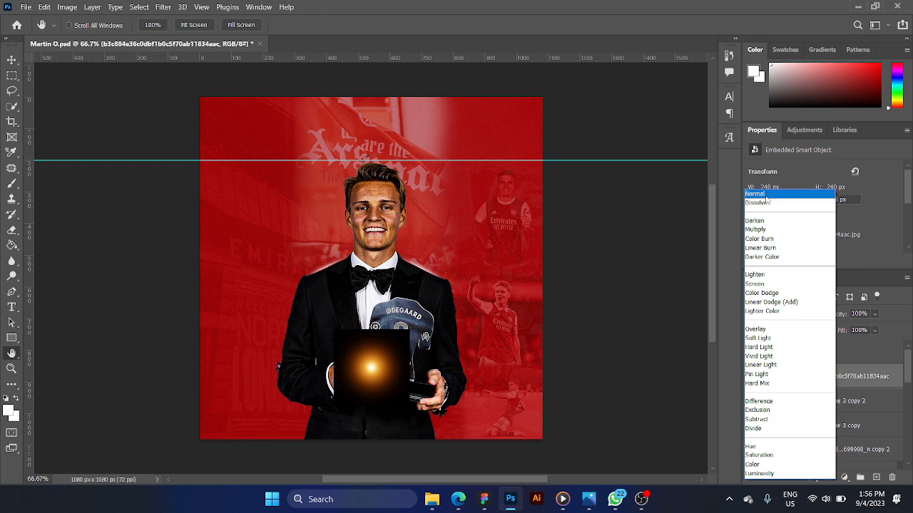
left_click(767, 194)
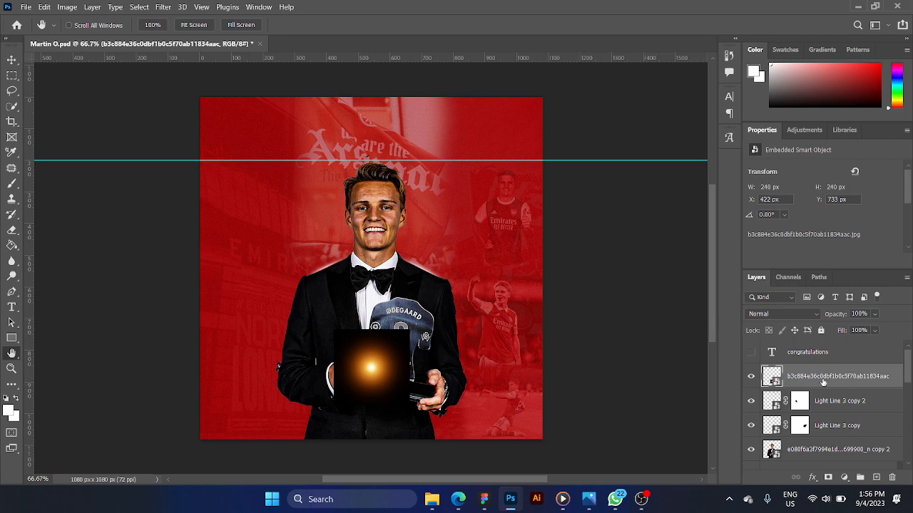
left_click(810, 316)
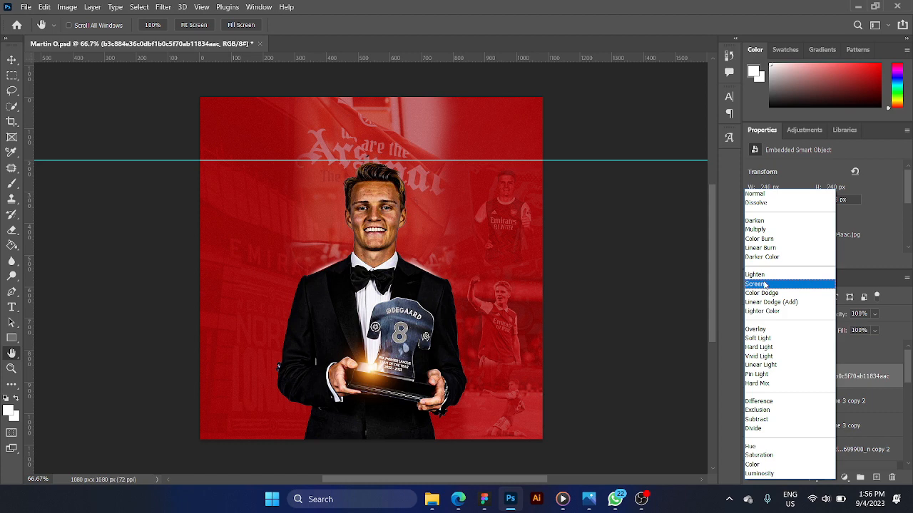
left_click(765, 285)
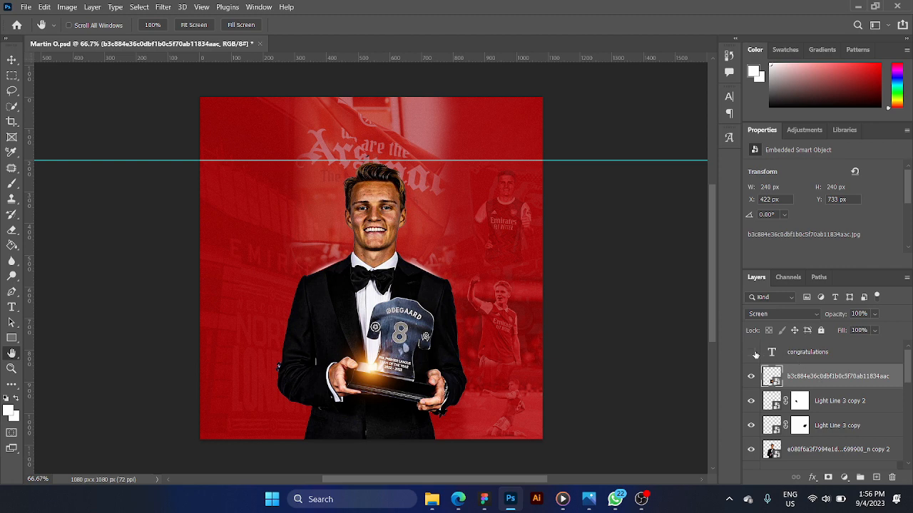
Step: Select the "congratulations" text layer, and show and select the player-name text layer behind the main cutout
left_click(809, 353)
left_click(808, 352)
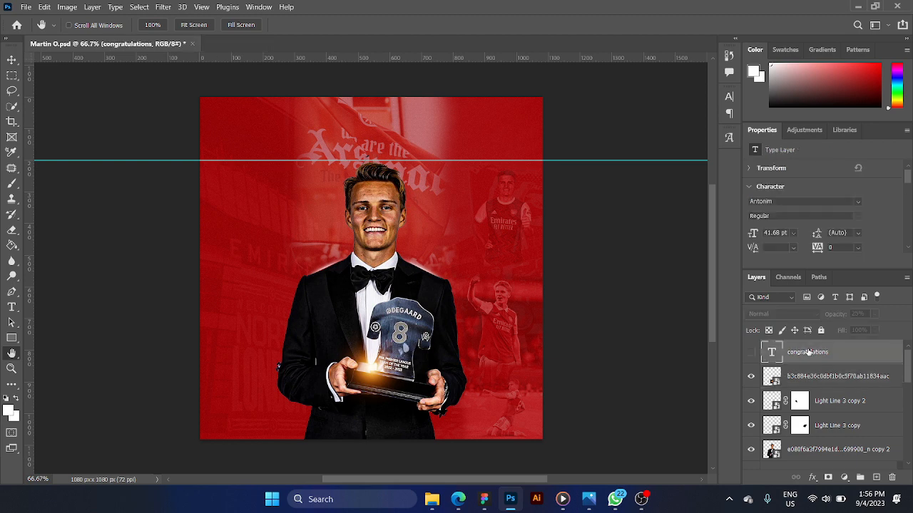
scroll(809, 352, "down", 5)
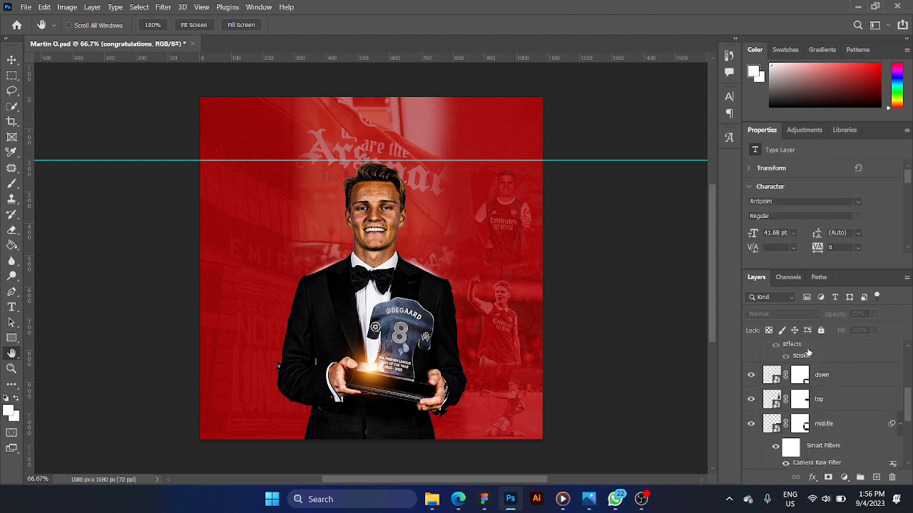
scroll(808, 352, "up", 3)
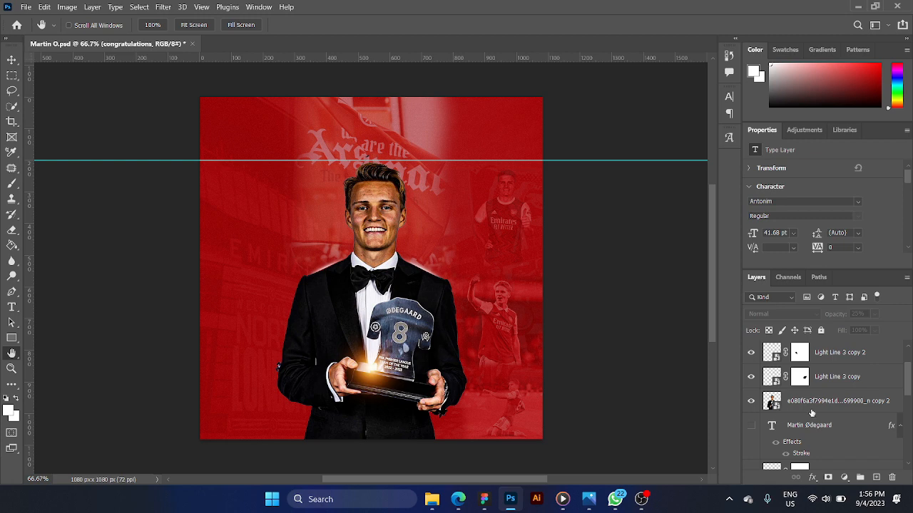
scroll(821, 374, "up", 2)
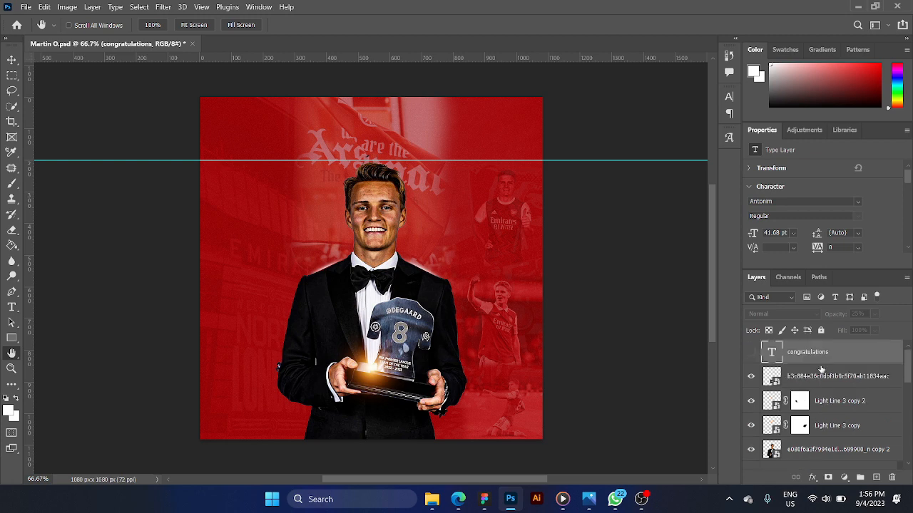
scroll(820, 369, "down", 4)
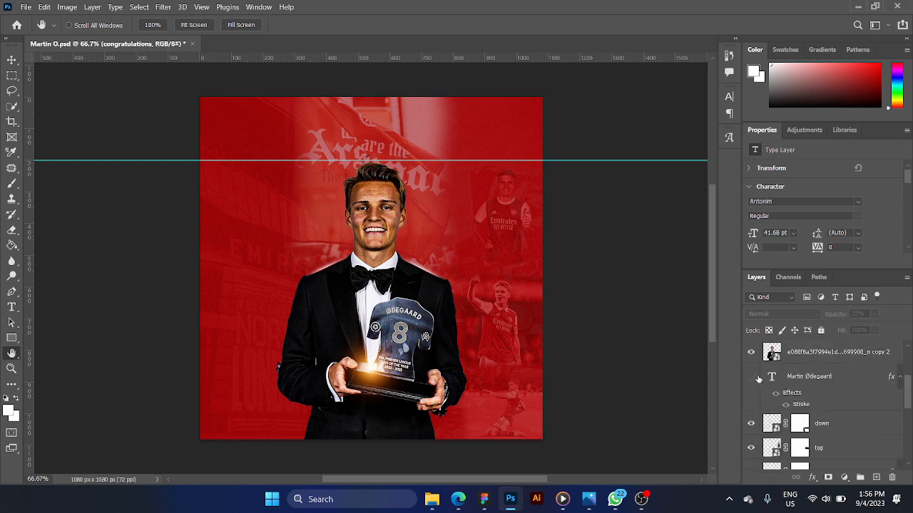
left_click(752, 376)
left_click(799, 381)
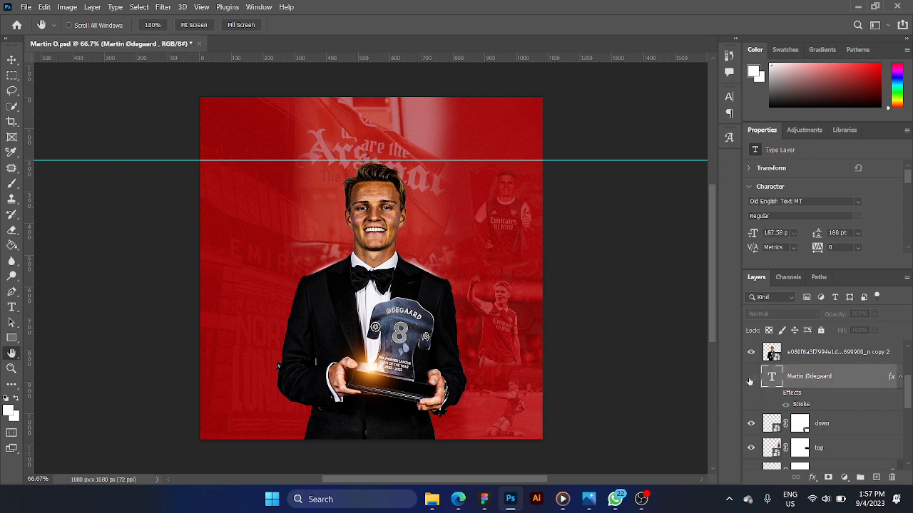
left_click(751, 377)
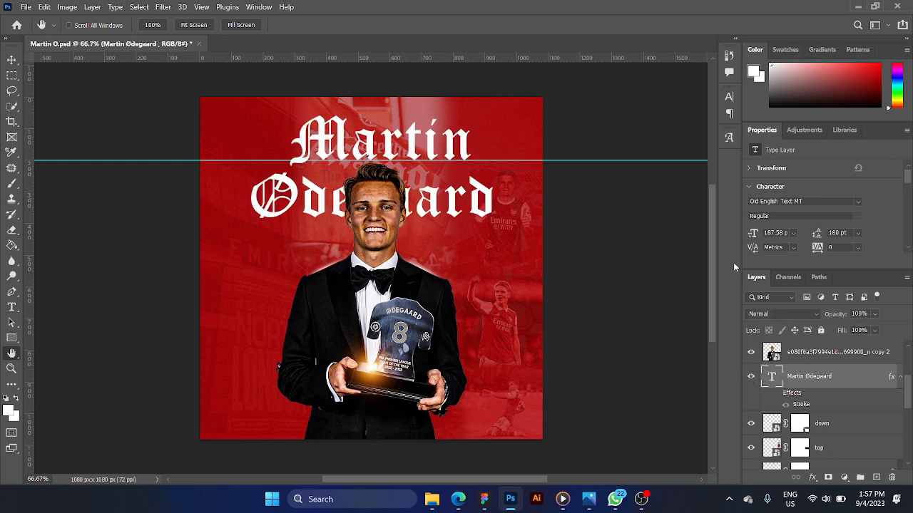
Step: Display the player-name text's character settings and hide the trophy player cutout that covers it
left_click(729, 98)
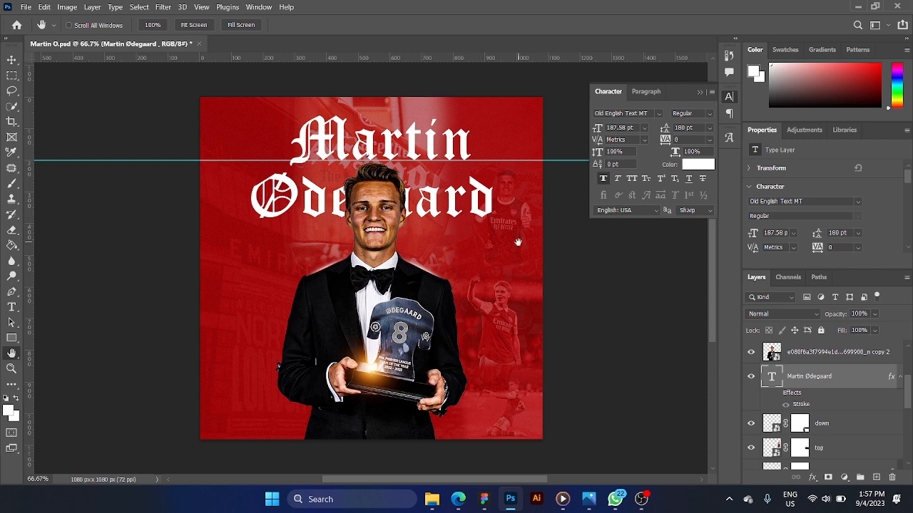
left_click(755, 354)
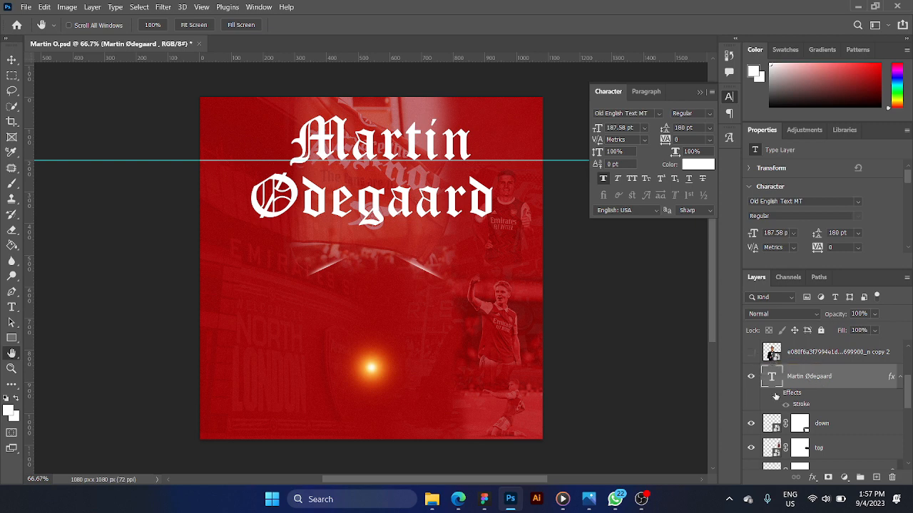
Step: Turn on the player-name text's layer effects and open its Stroke settings
left_click(776, 393)
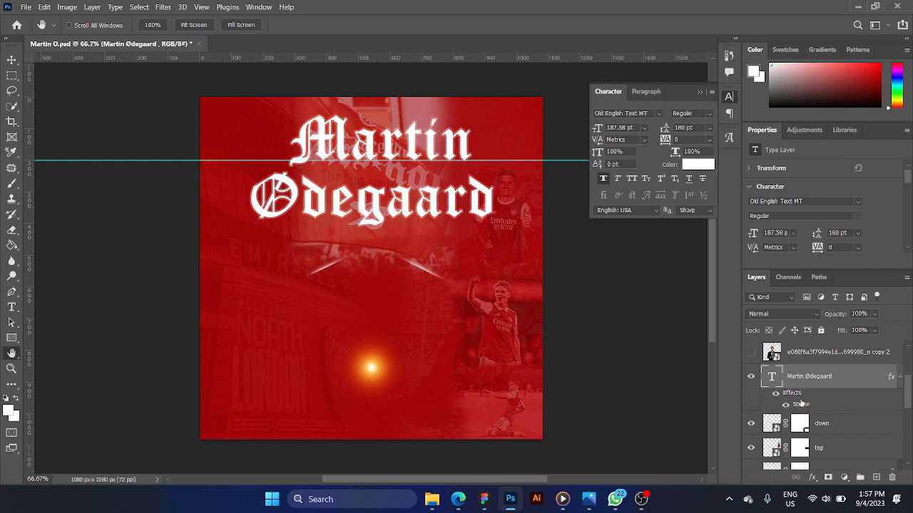
double_click(801, 405)
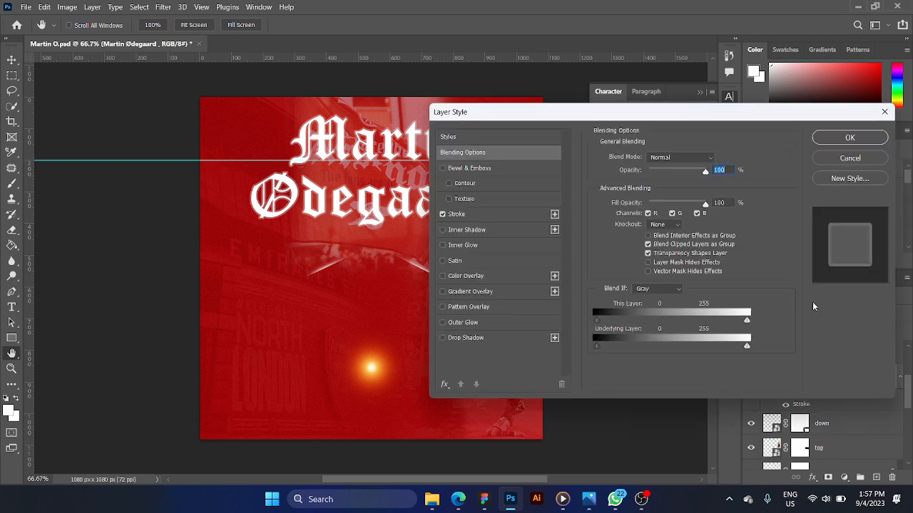
left_click(884, 111)
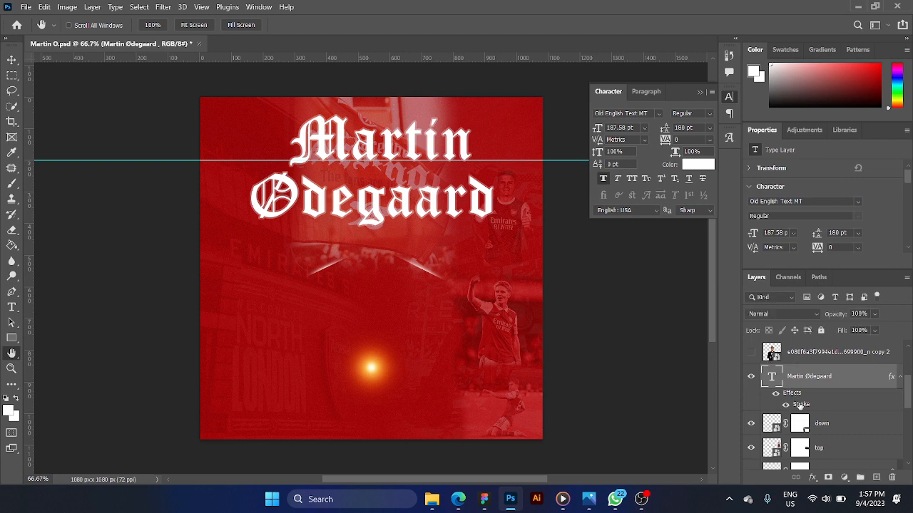
double_click(800, 405)
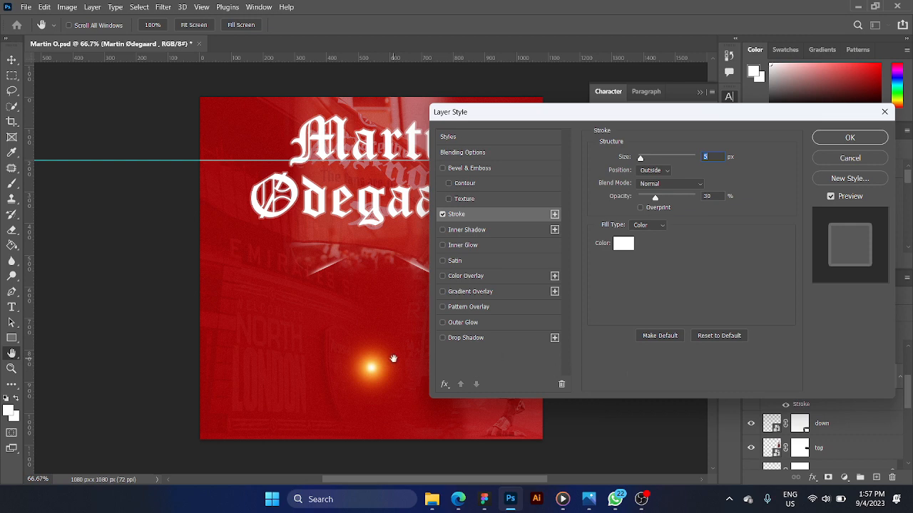
left_click_drag(393, 358, 277, 376)
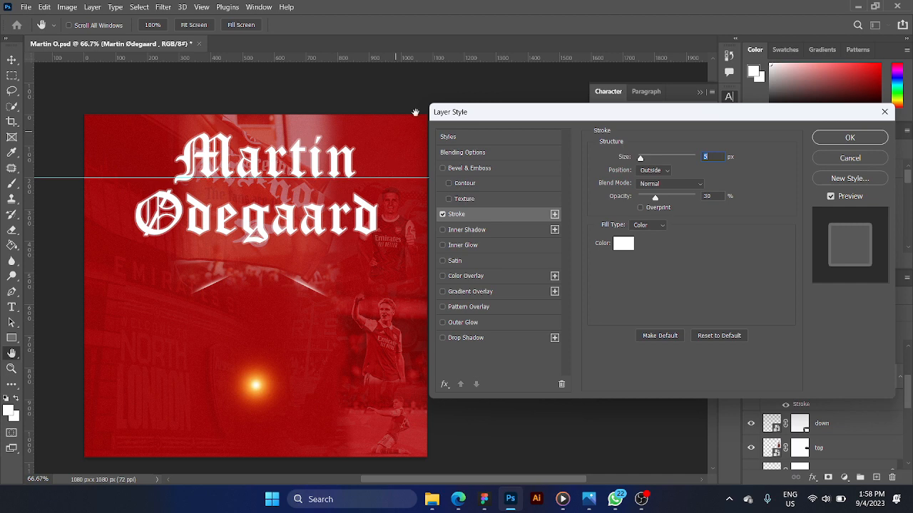
Step: Try the Inside and Center stroke positions on the player-name text, and restore the Outside position
key("Menu")
key("Escape")
left_click(667, 172)
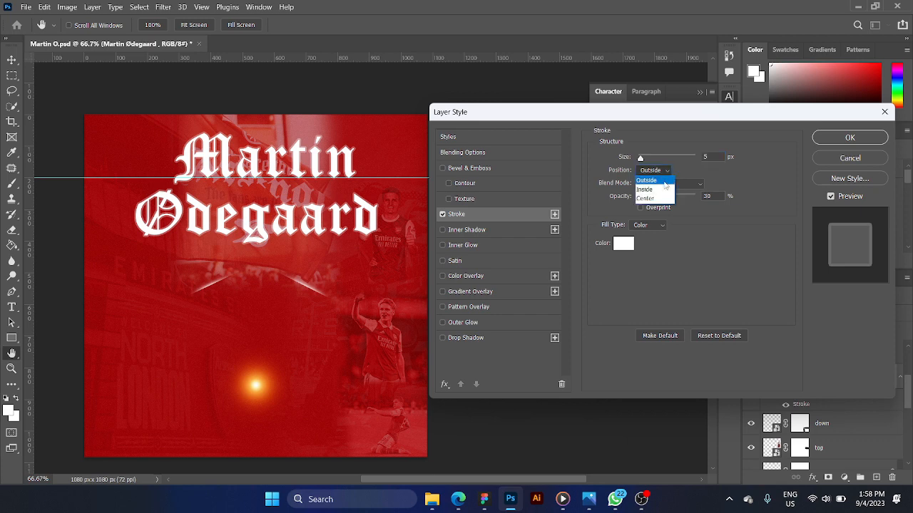
left_click(662, 191)
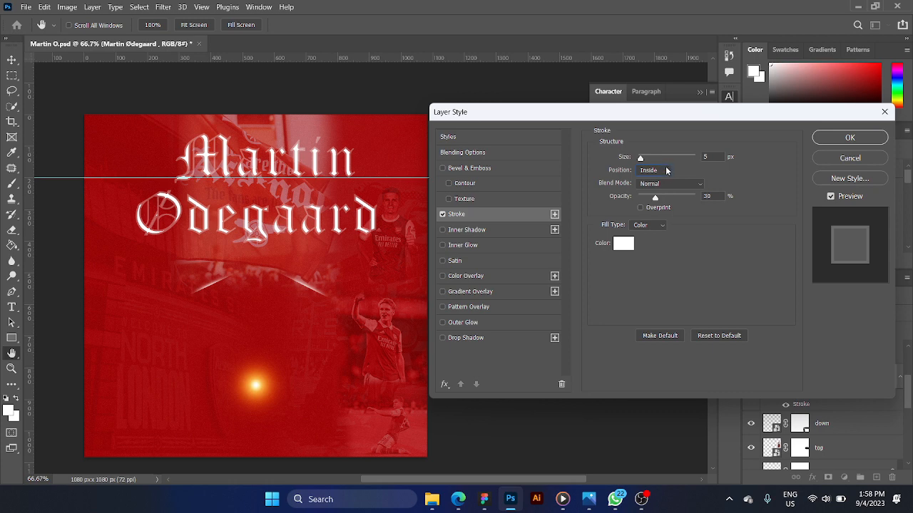
left_click(667, 171)
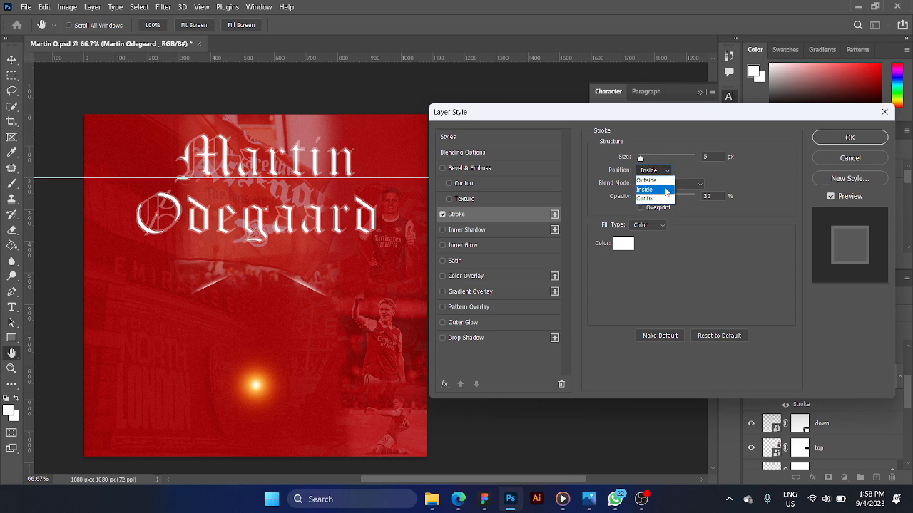
left_click(663, 198)
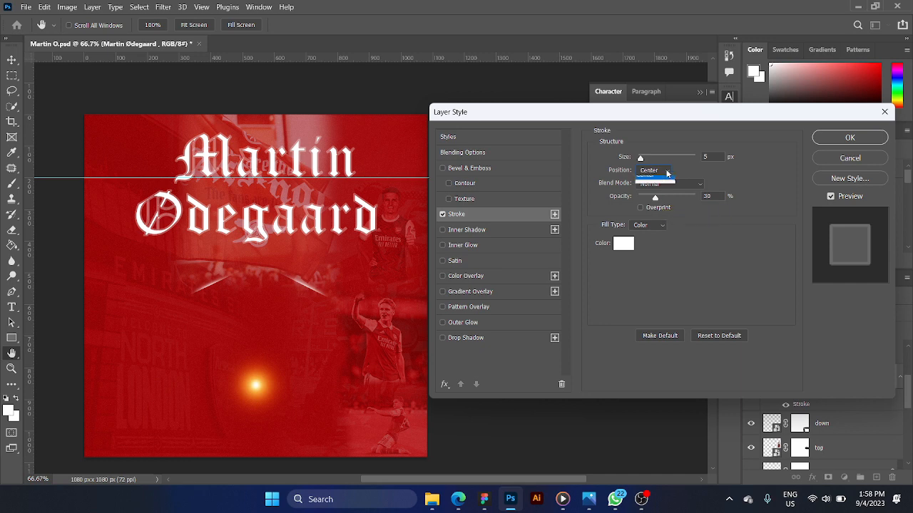
left_click(666, 173)
left_click(666, 180)
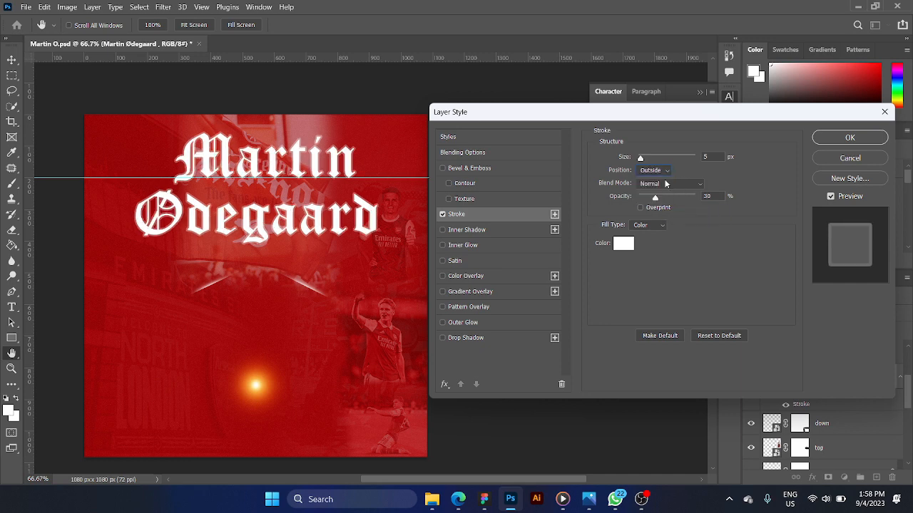
Step: Accept the stroke with 30% opacity and show the trophy player cutout in front of the player-name text
double_click(708, 196)
key("Return")
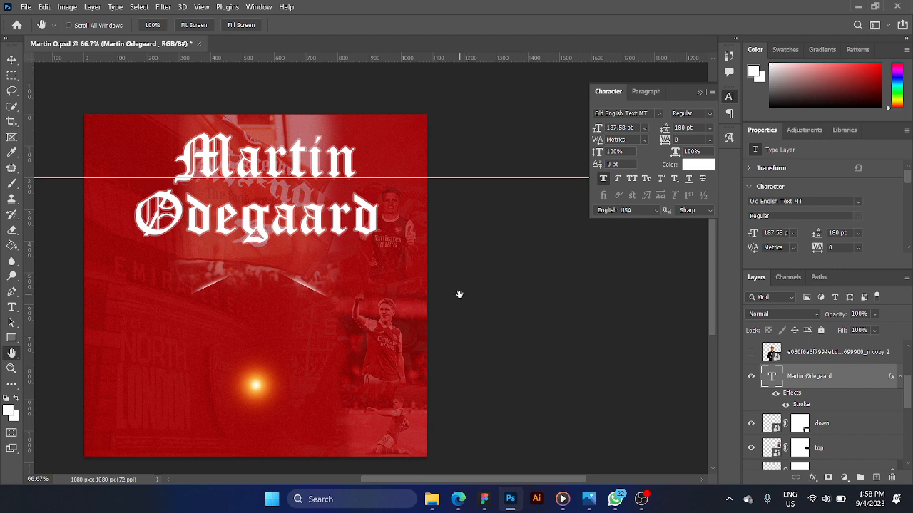
left_click_drag(461, 297, 567, 286)
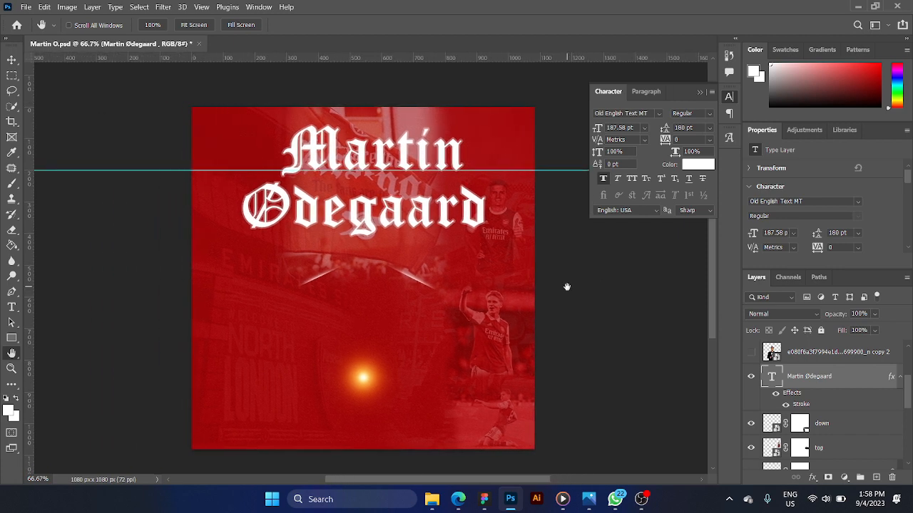
left_click(751, 353)
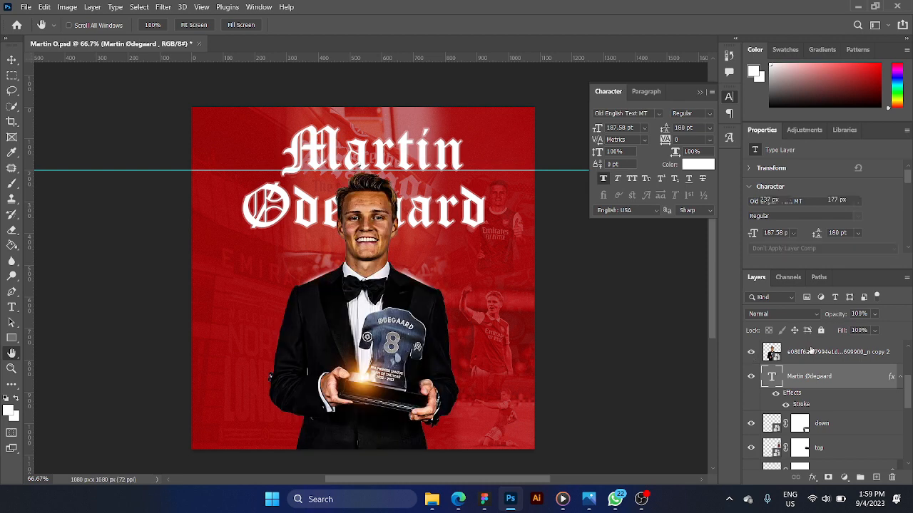
left_click(812, 352)
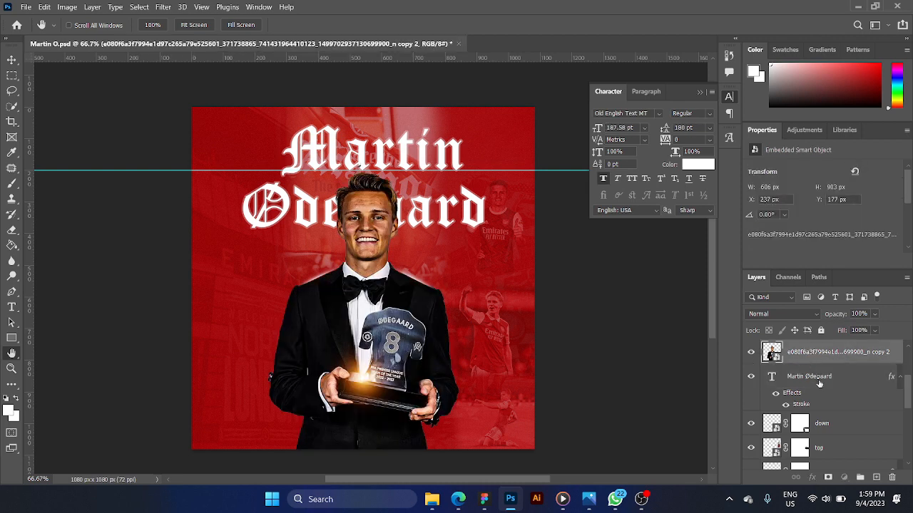
left_click(819, 383)
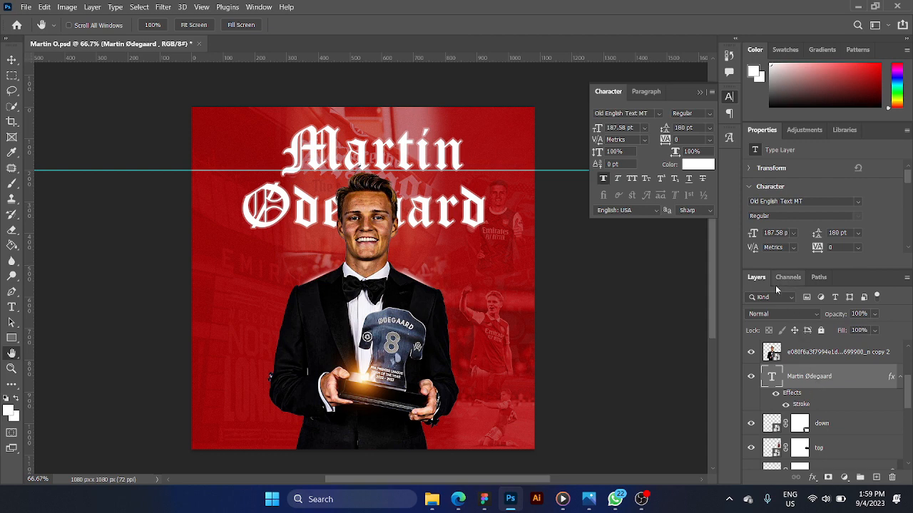
Step: Try automatic leading on the player-name text, undo it, and toggle faux bold for comparison, leaving it on
left_click(710, 129)
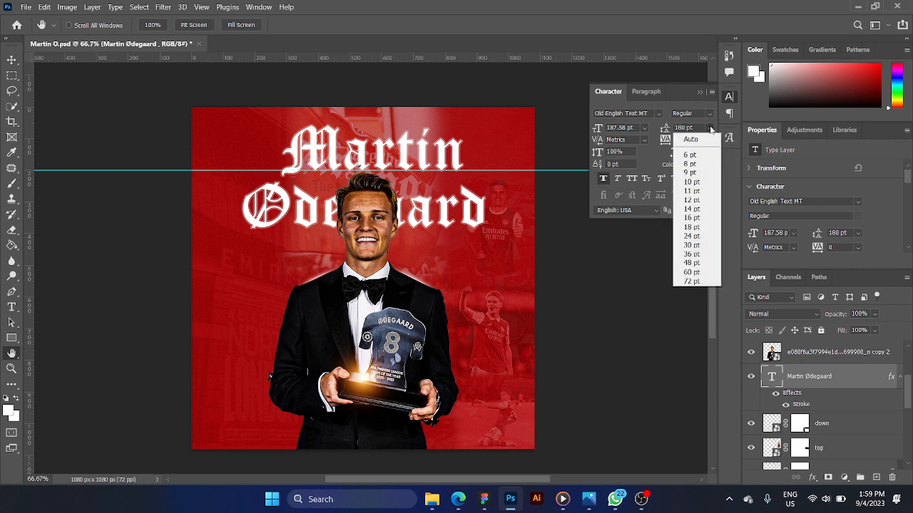
left_click(707, 138)
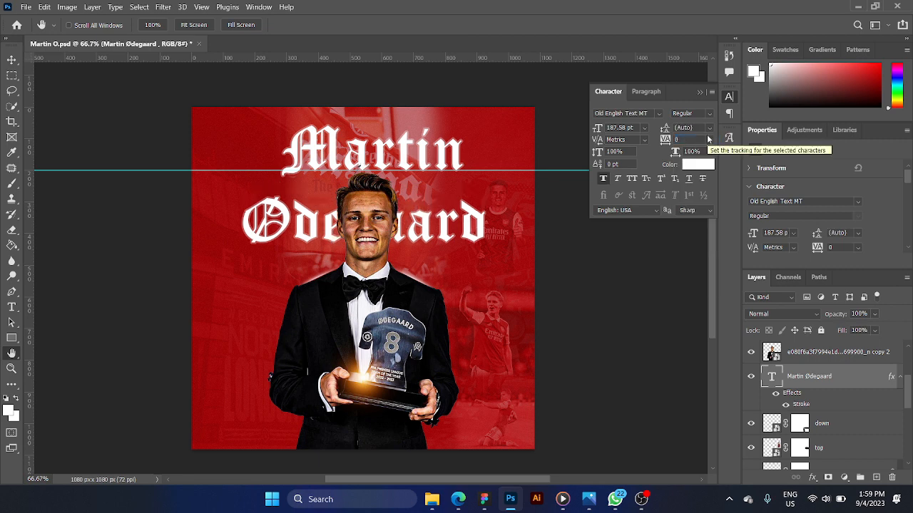
key("ctrl+z")
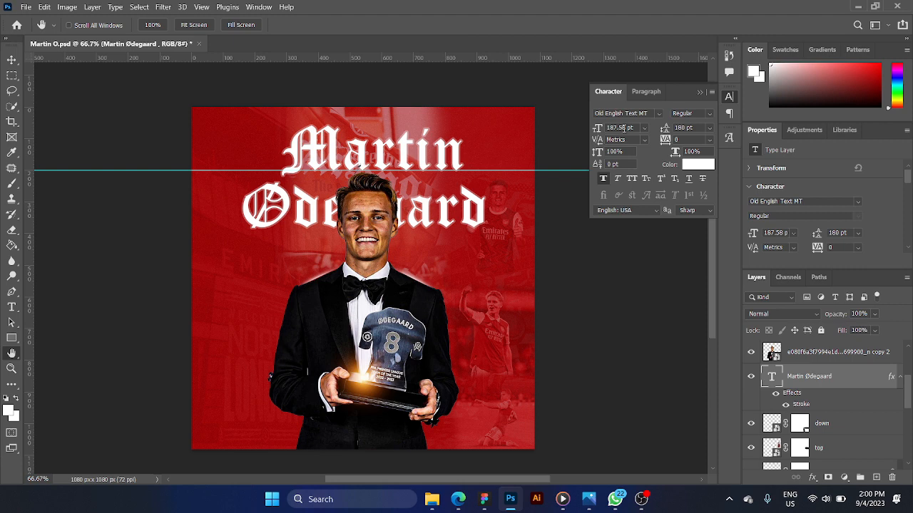
left_click(603, 179)
left_click(603, 179)
left_click(604, 179)
Step: Show the hidden masked image layer directly above the red rectangle layer
scroll(850, 402, "up", 3)
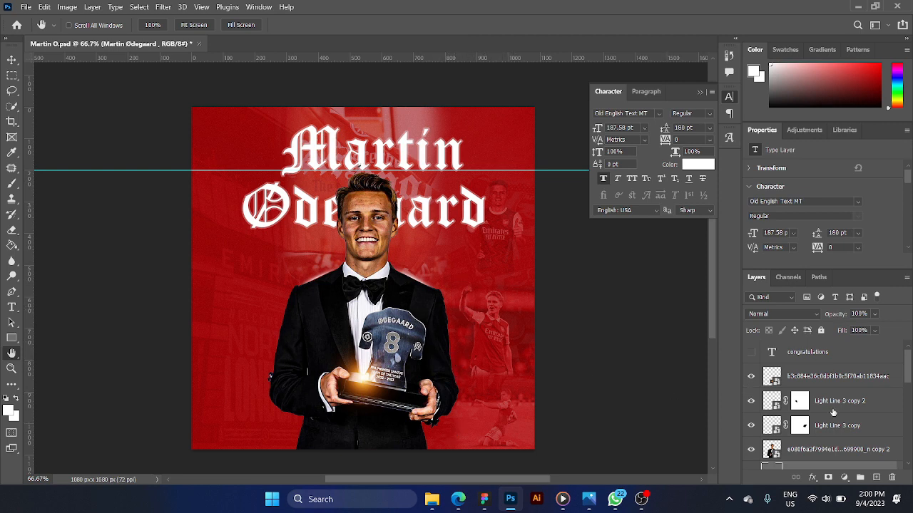
scroll(832, 413, "down", 3)
scroll(832, 413, "down", 3)
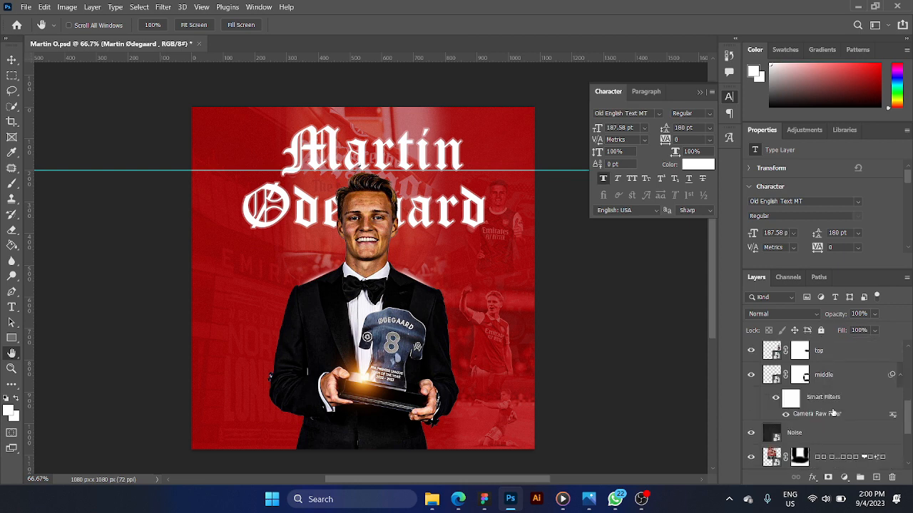
scroll(832, 412, "down", 3)
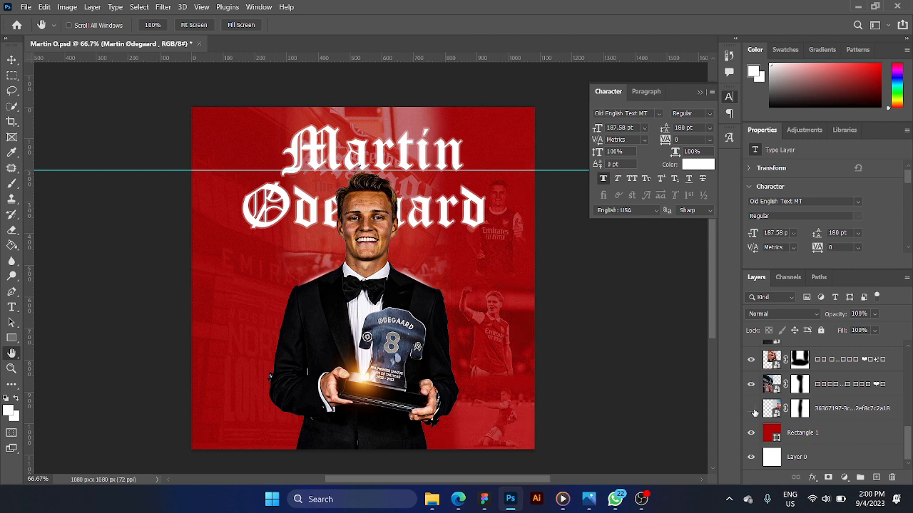
left_click(753, 410)
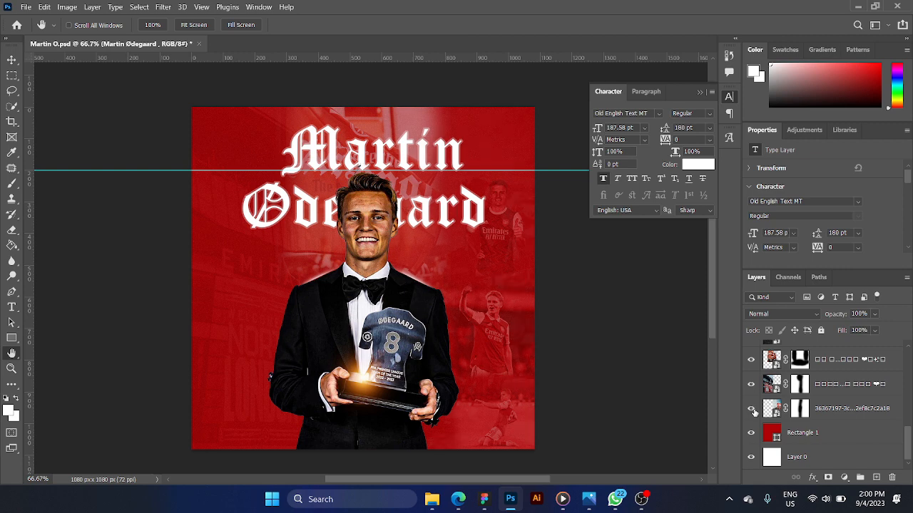
Step: Select and show the "congratulations" text layer at the top of the layer stack
scroll(857, 408, "up", 5)
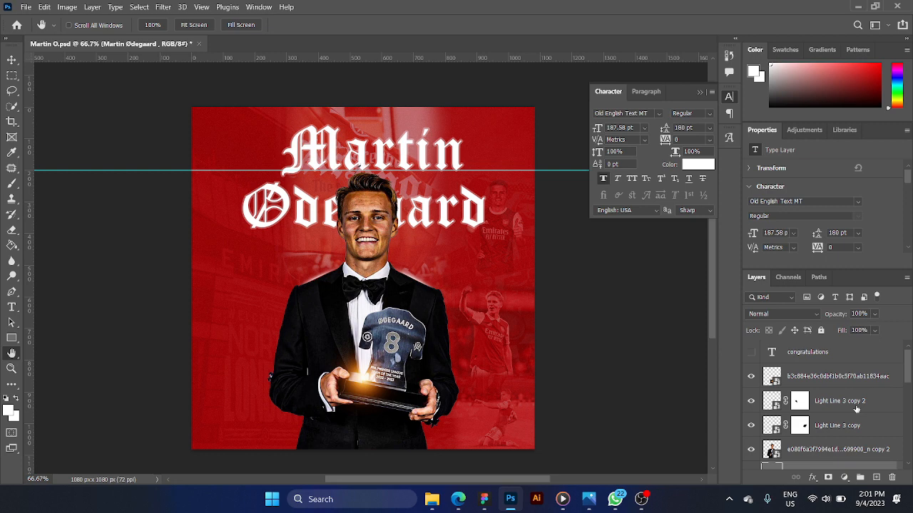
left_click(836, 352)
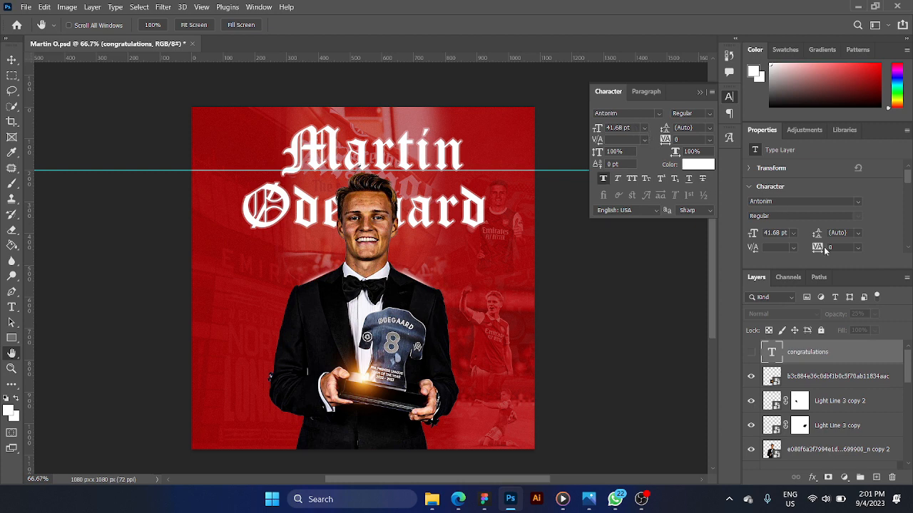
left_click(750, 352)
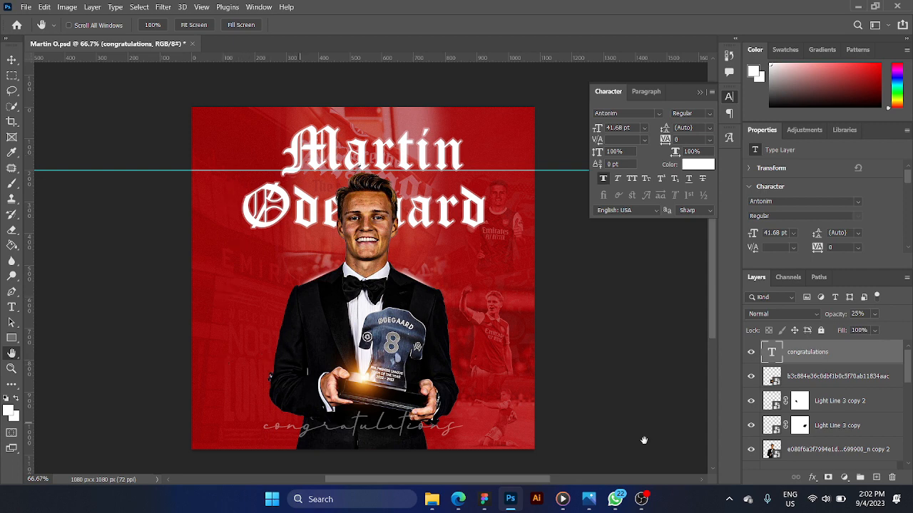
Step: Add a new layer above the "congratulations" text and set the type font to Montserrat SemiBold
key("v")
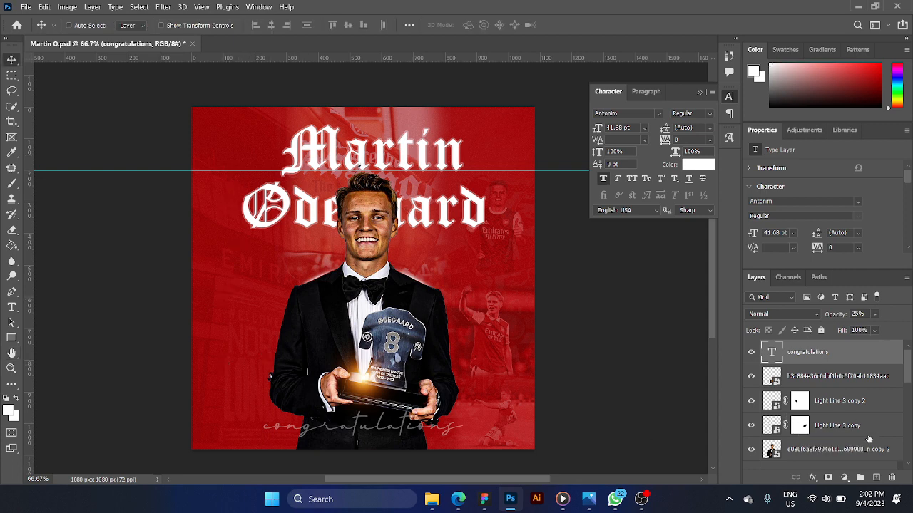
left_click(876, 477)
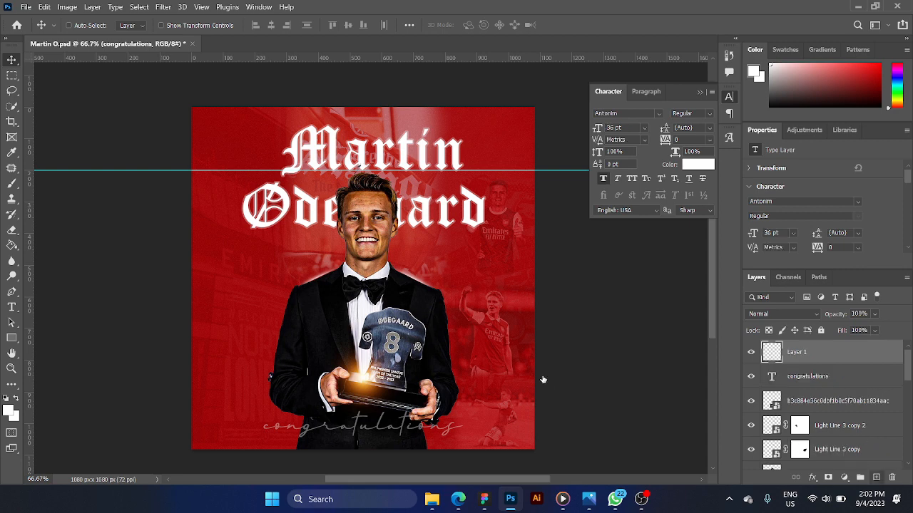
key("t")
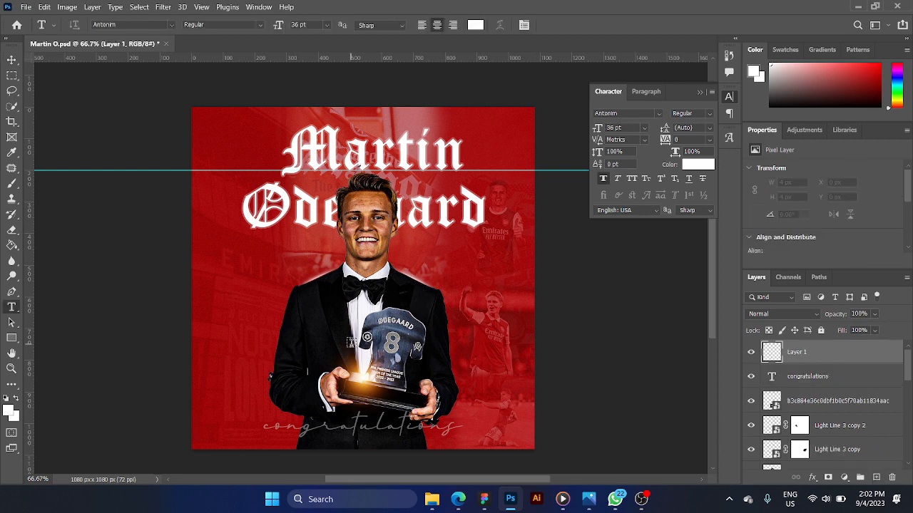
left_click(640, 113)
type("mont")
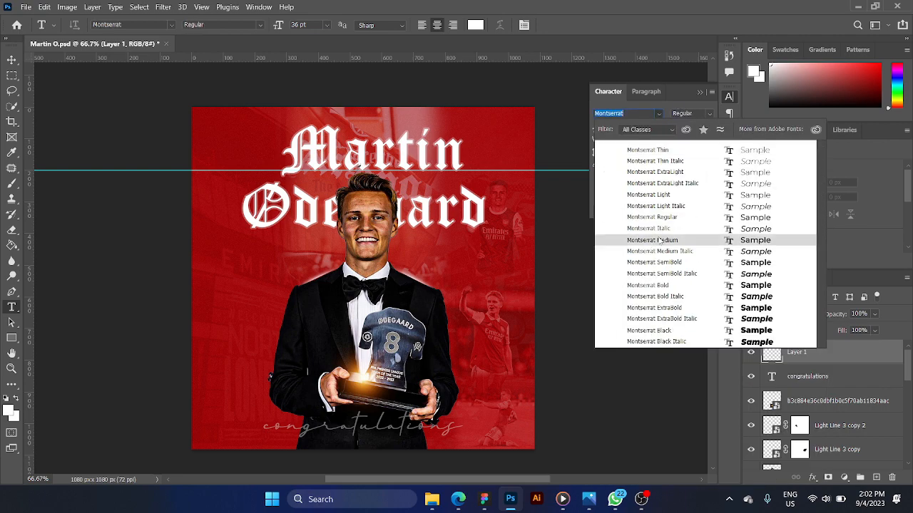
left_click(654, 263)
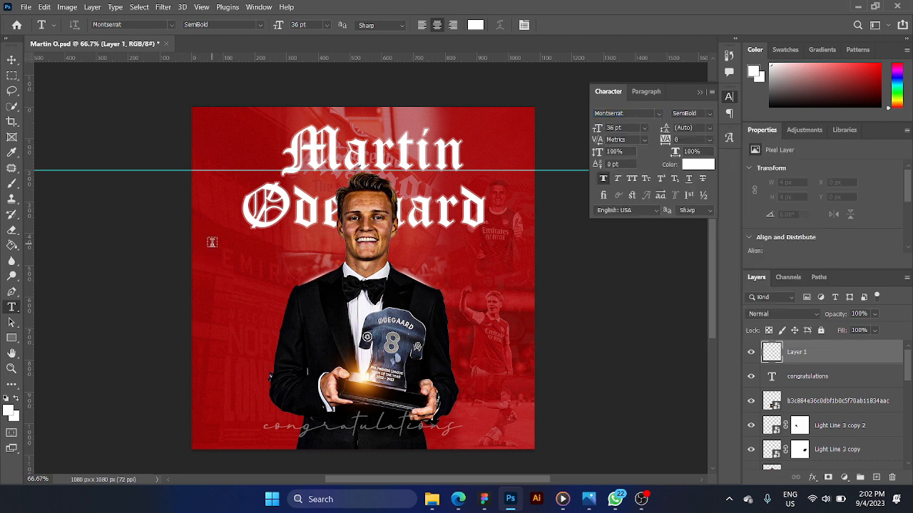
Step: Add the vertical text "Congratulations" along the poster's left side with the Vertical Type Tool
right_click(9, 314)
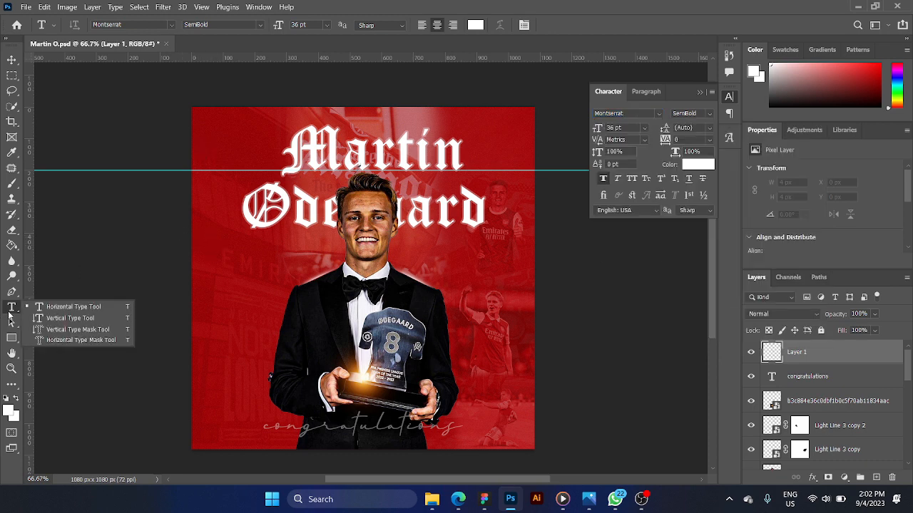
left_click(48, 319)
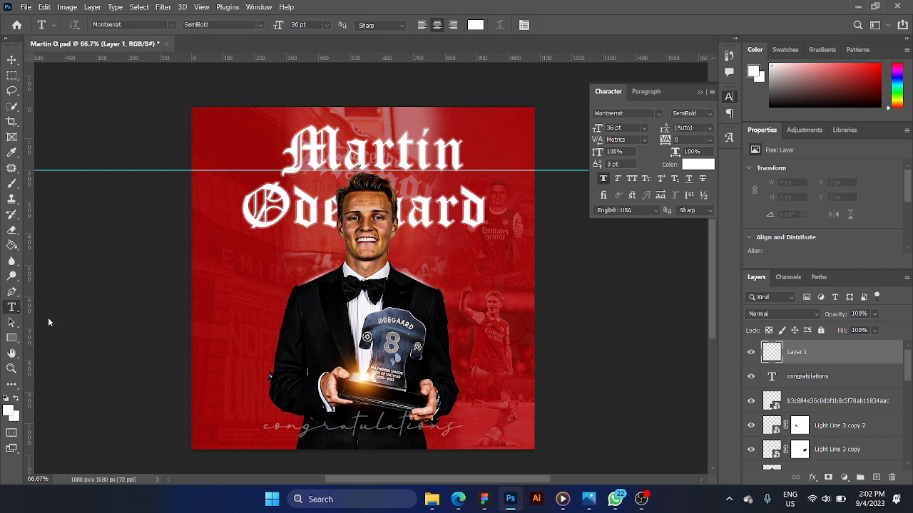
left_click(209, 258)
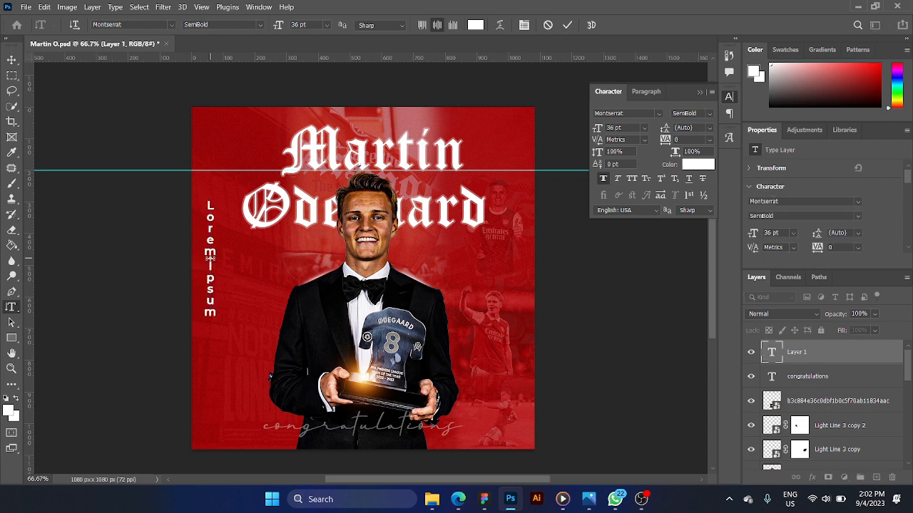
type("Con")
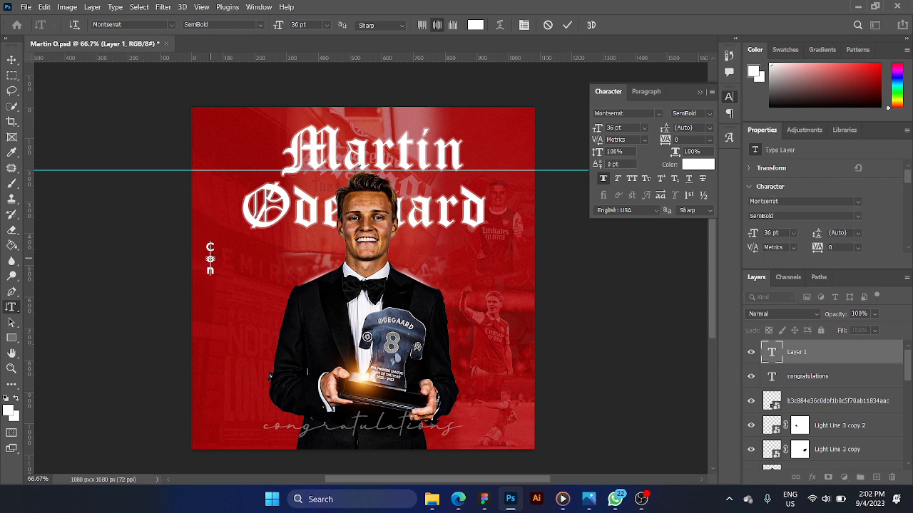
type("gratulations")
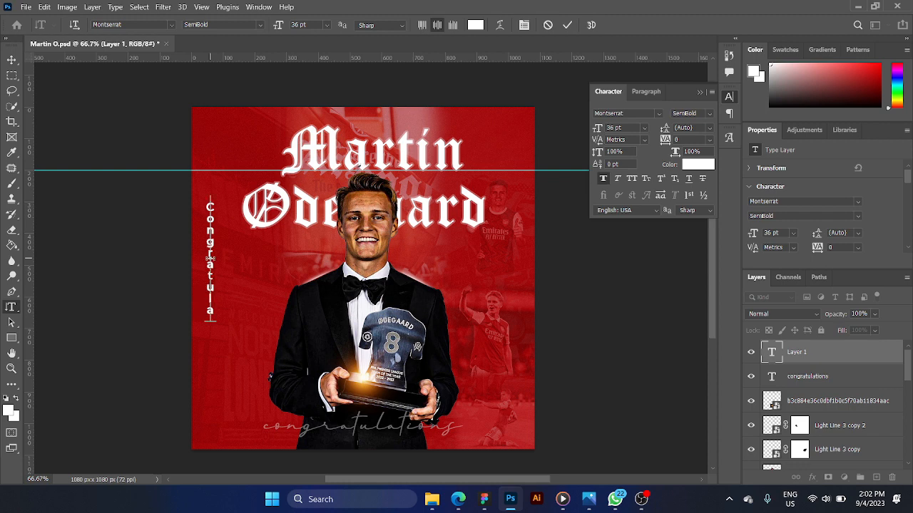
left_click(570, 26)
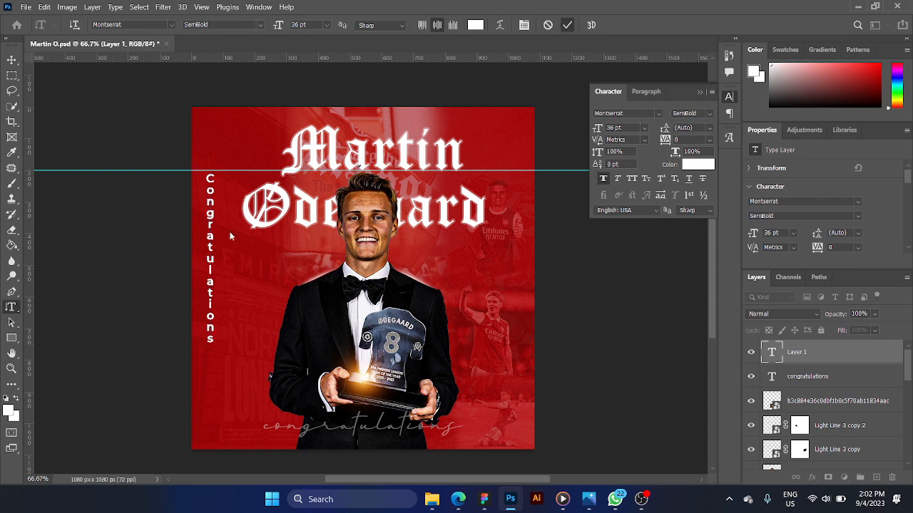
Step: Change the vertical "Congratulations" text's font to Monument Extended Regular
left_click(649, 112)
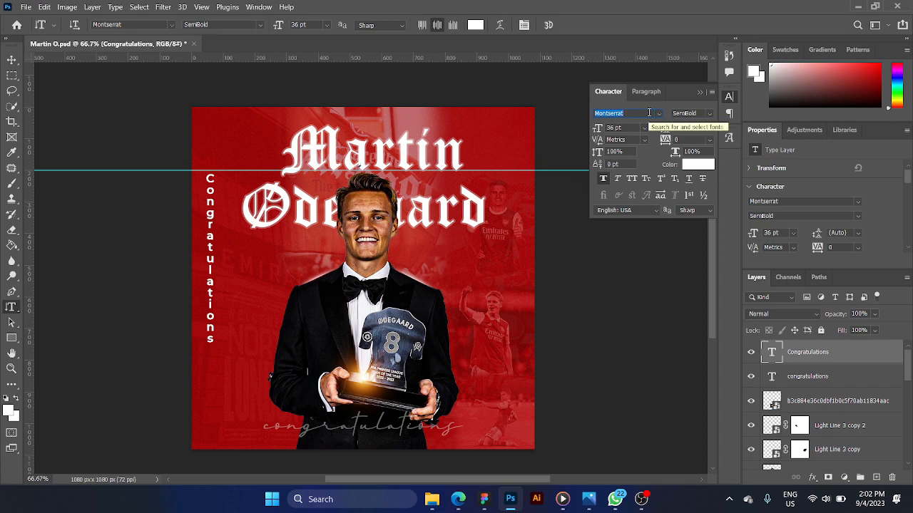
type("monum")
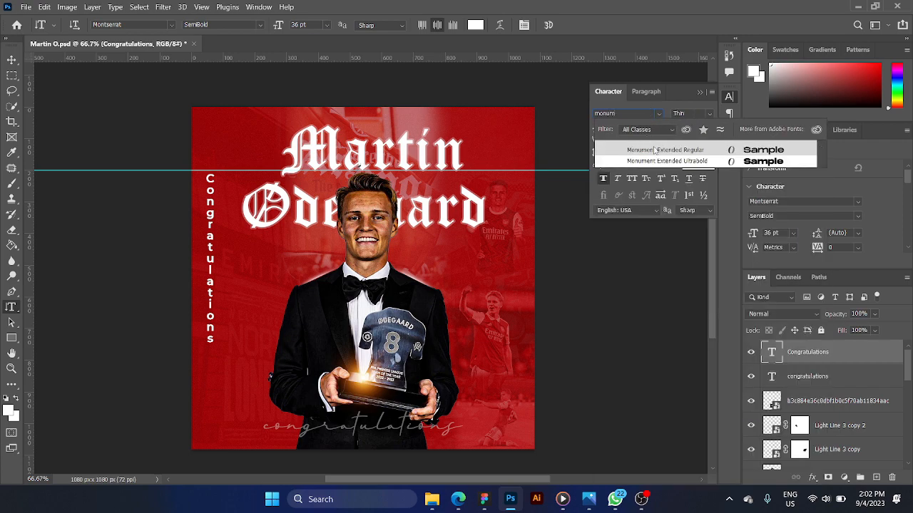
left_click(655, 149)
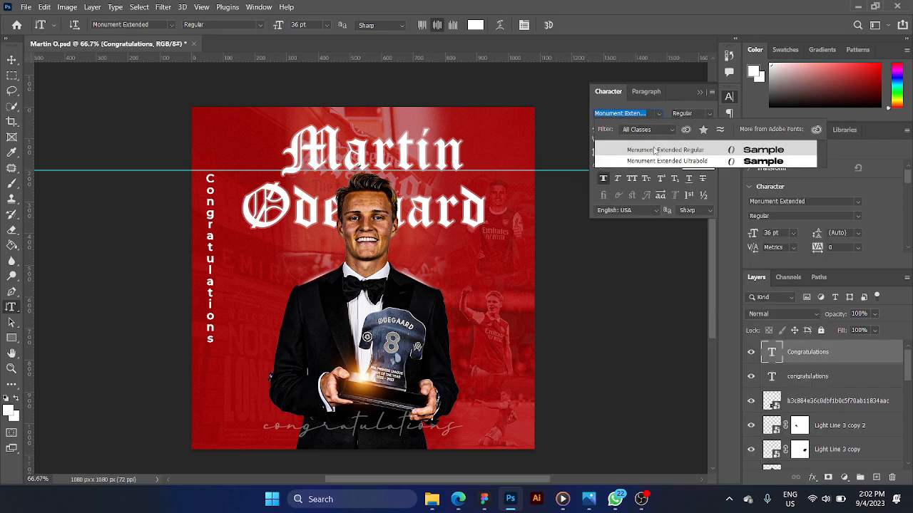
left_click(654, 150)
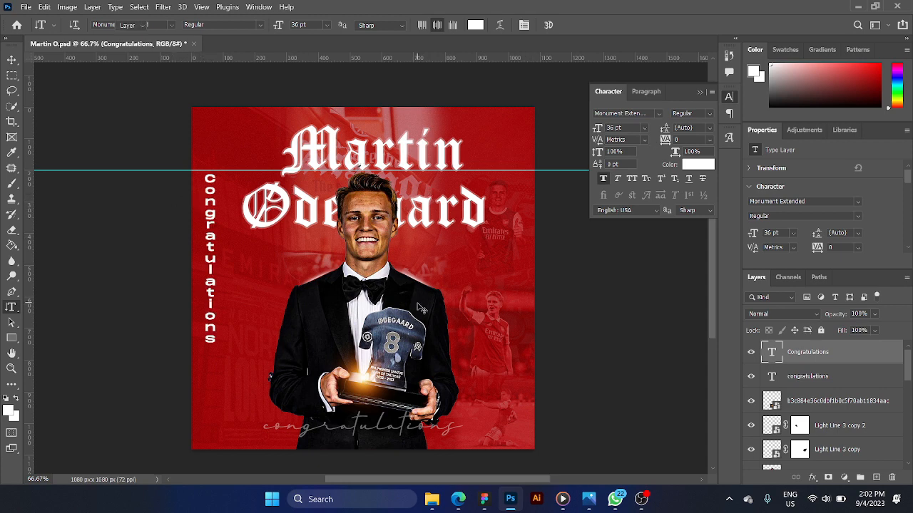
Step: Scale the vertical "Congratulations" text proportionally to about 149%, extending it toward the poster's lower edge
key("v")
key("ctrl+t")
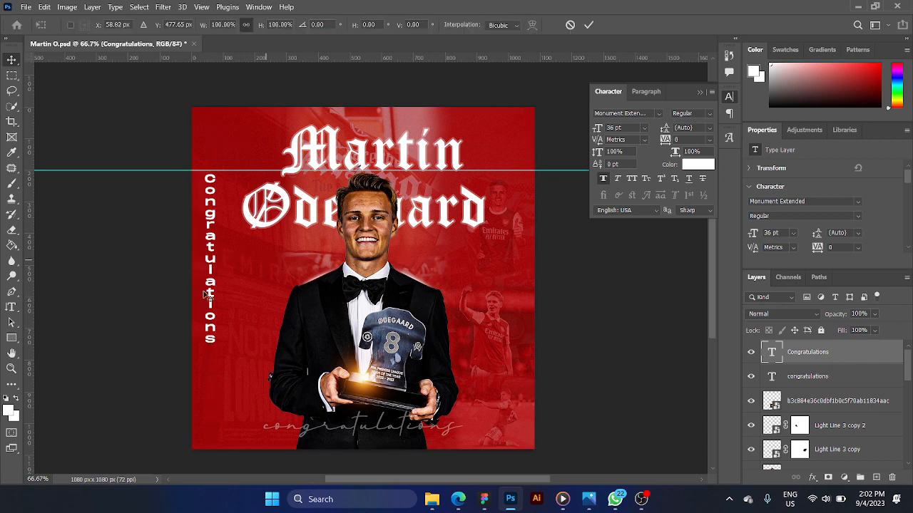
left_click_drag(217, 348, 276, 421)
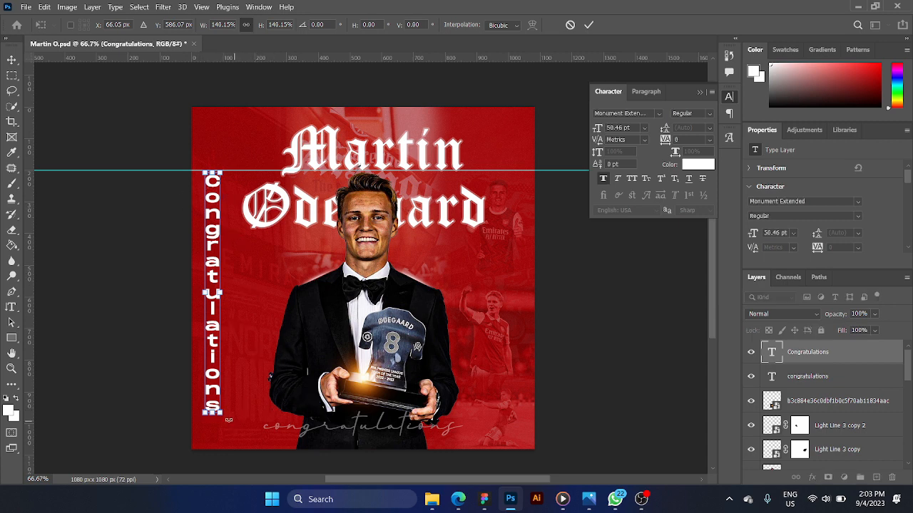
left_click_drag(221, 413, 239, 432)
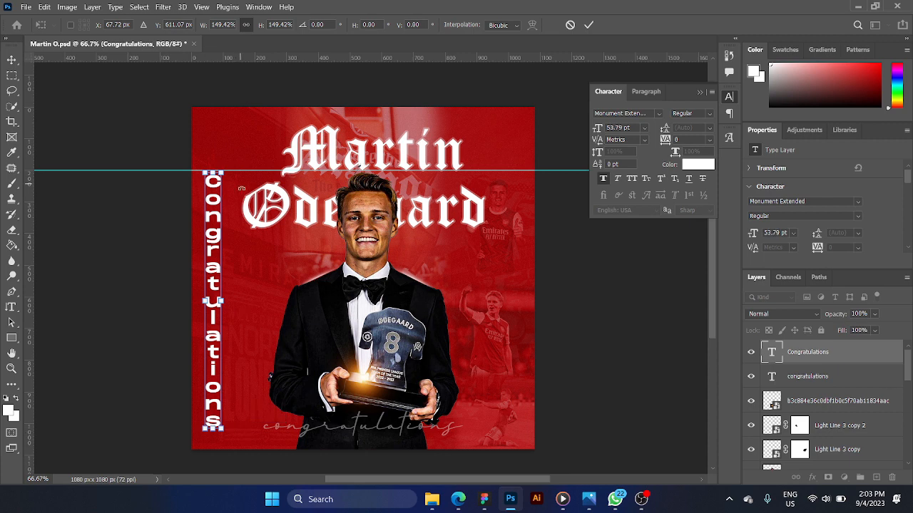
key("Return")
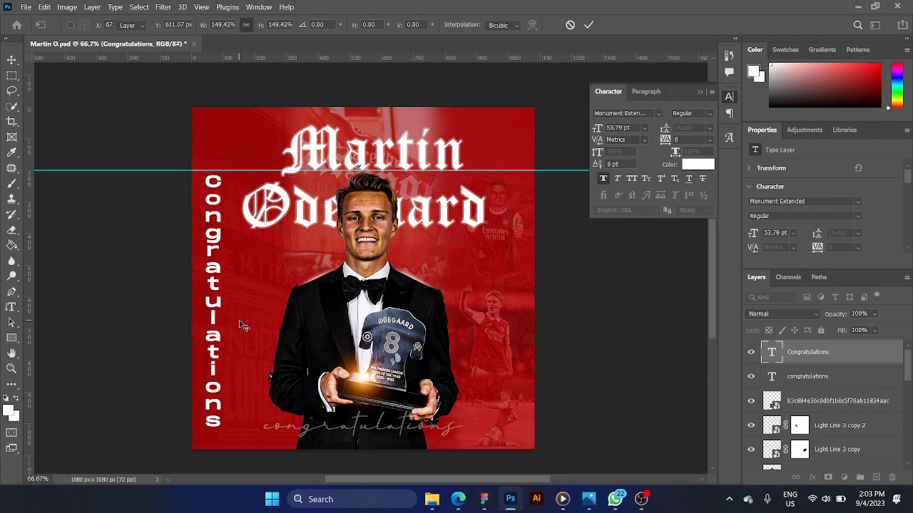
Step: Try the Old English Text MT Regular font on the vertical "Congratulations" text, and delete that text layer
left_click(644, 113)
type("old")
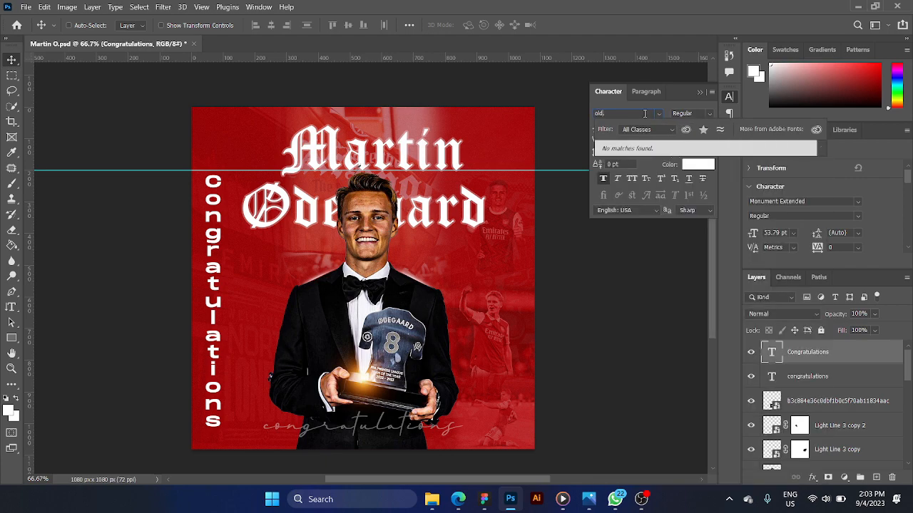
key("BackSpace")
key("BackSpace")
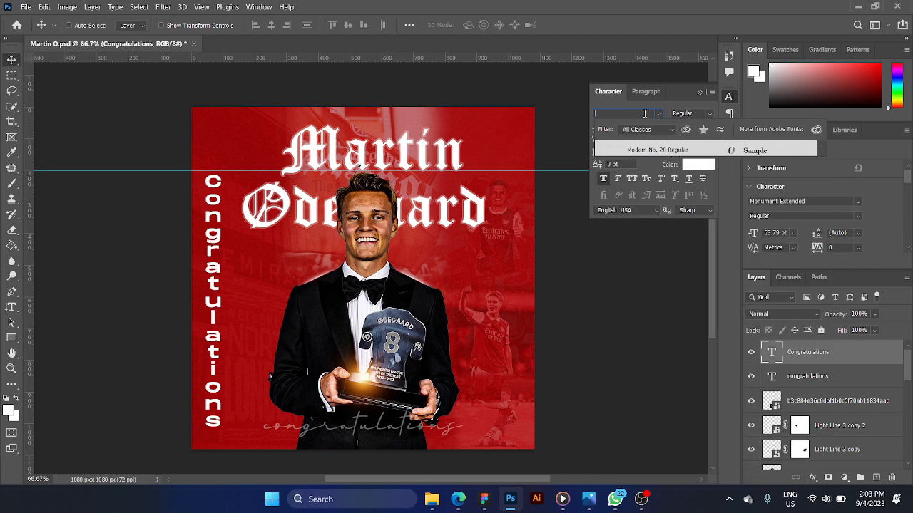
key("BackSpace")
type("old")
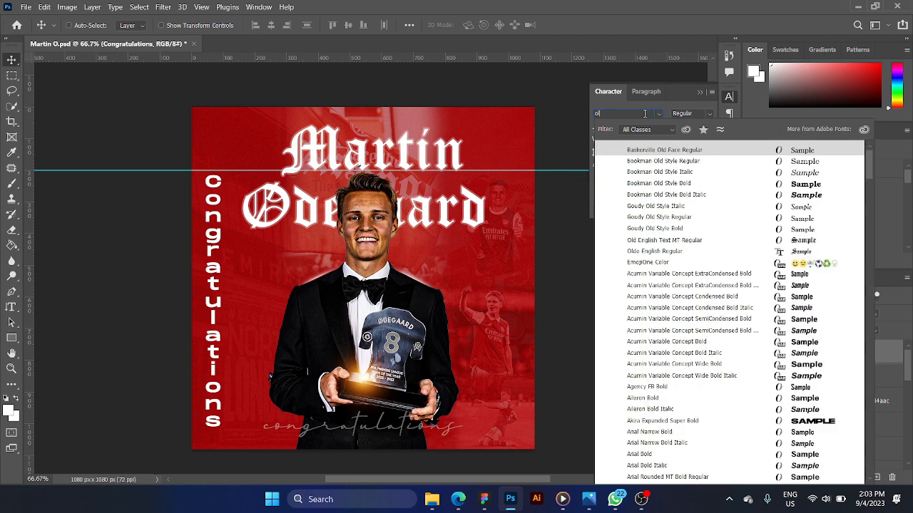
type(" e")
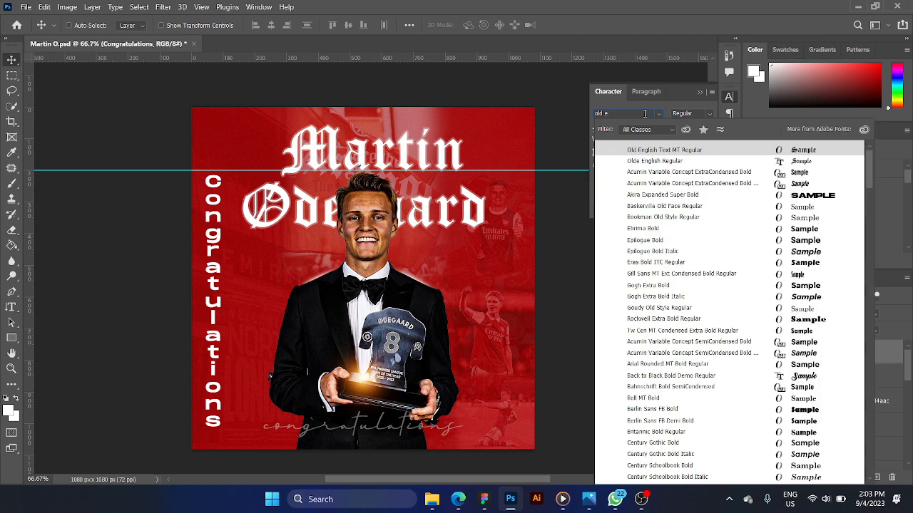
type("n")
left_click(678, 149)
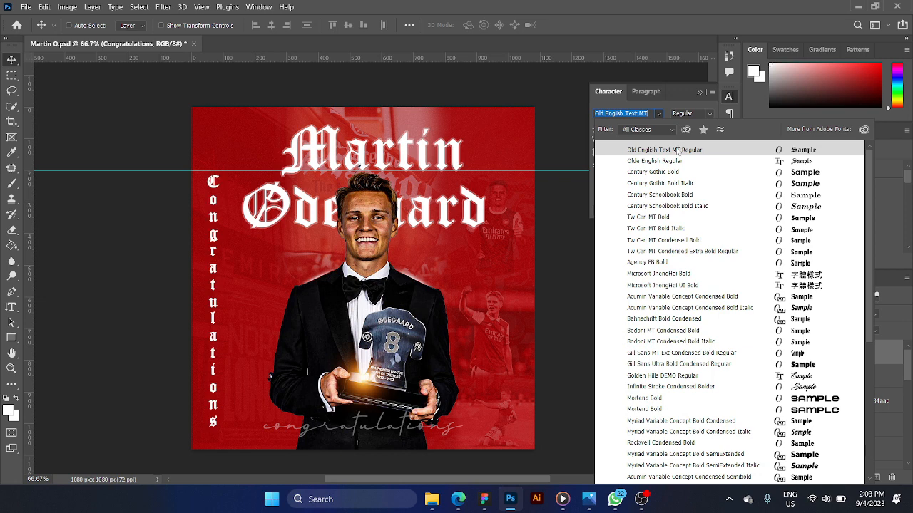
left_click(665, 153)
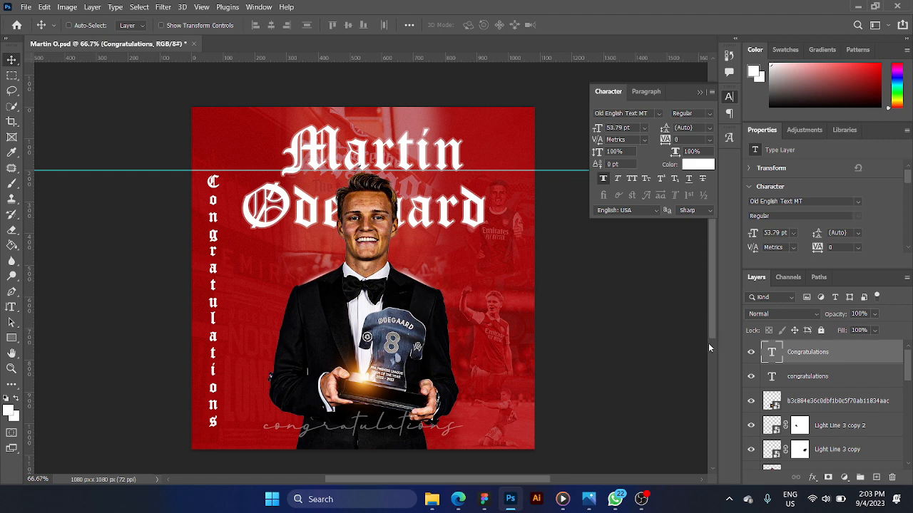
key("Delete")
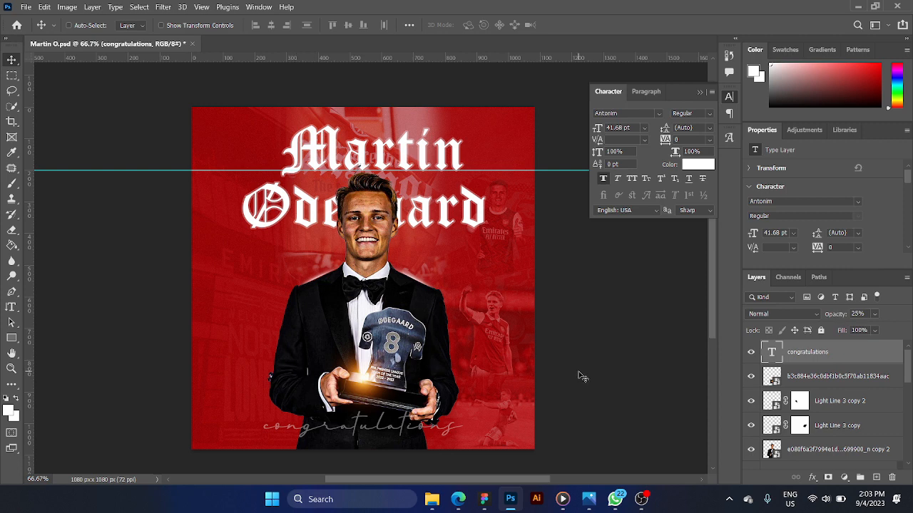
Step: Group the "down", "top" and "middle" image layers together
scroll(857, 401, "down", 3)
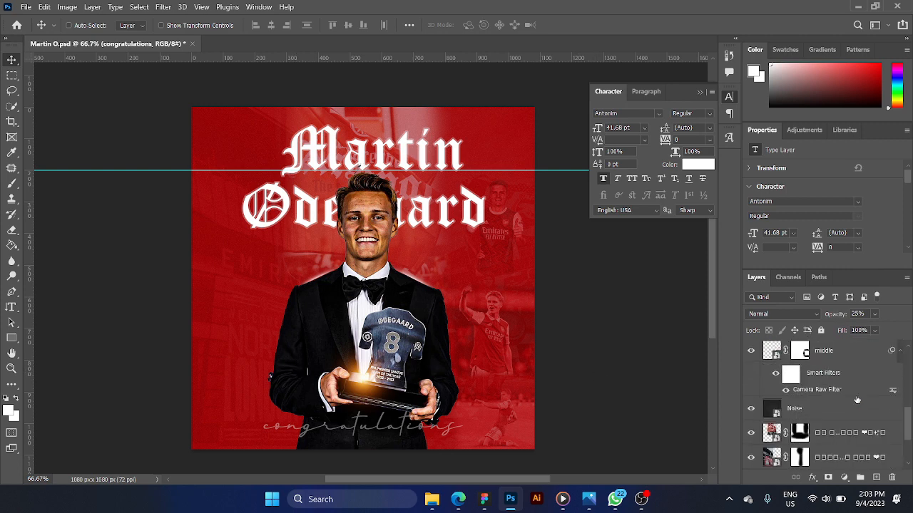
scroll(857, 400, "up", 1)
scroll(857, 400, "up", 1)
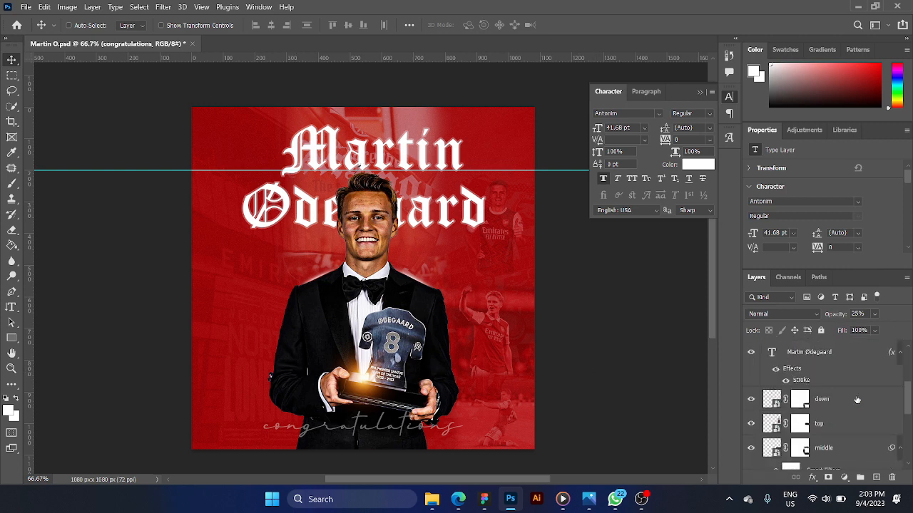
left_click(856, 400)
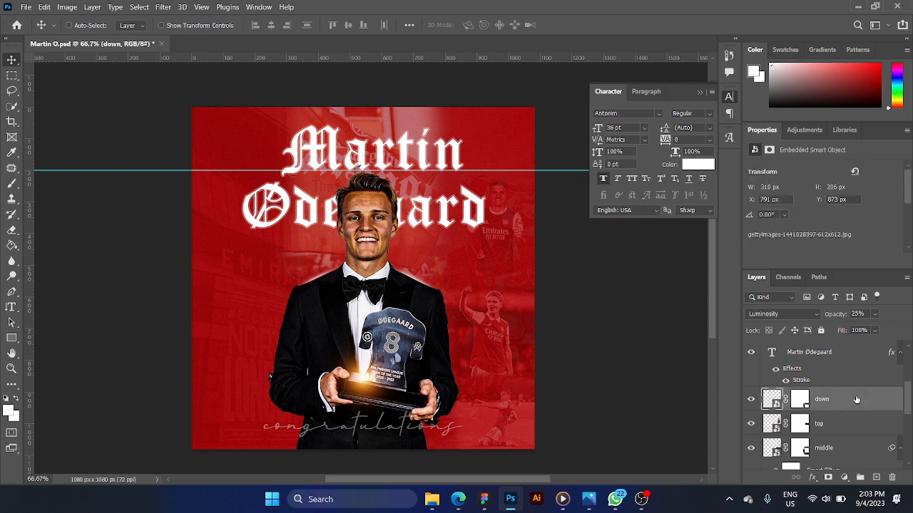
left_click(851, 447, "shift")
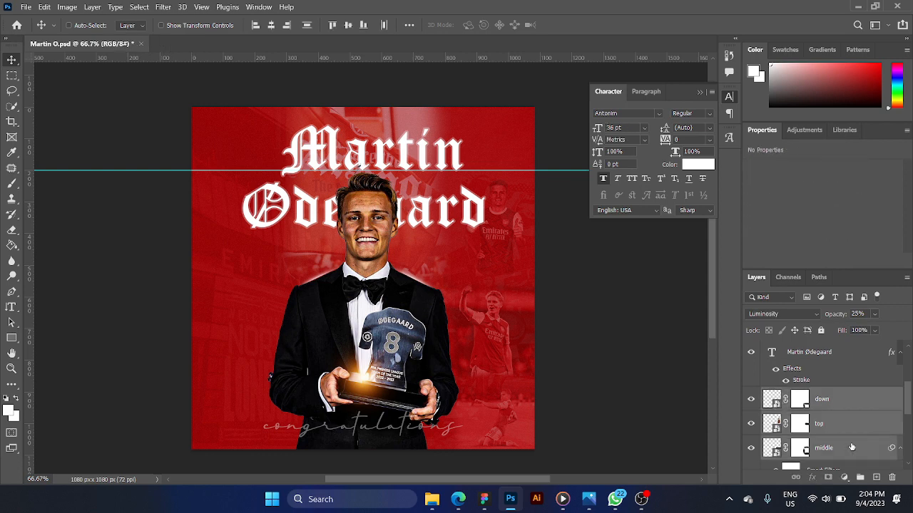
key("ctrl+g")
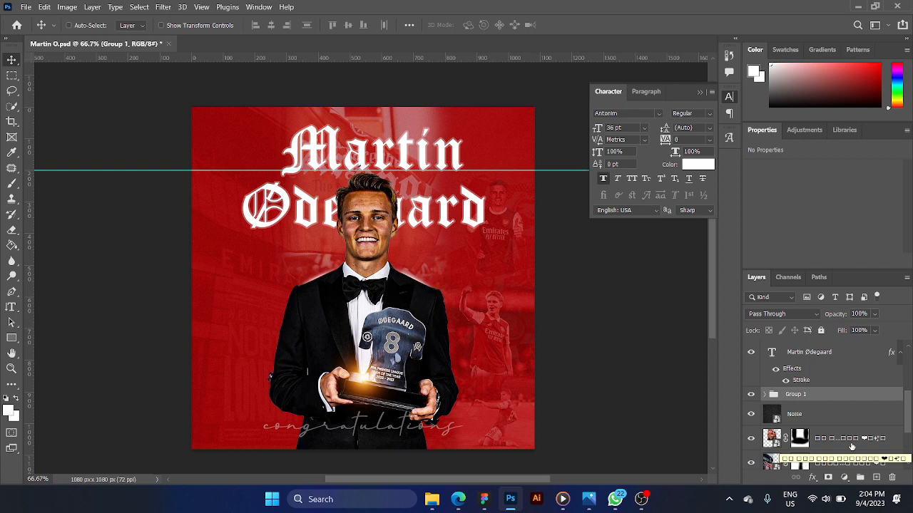
Step: Duplicate the group of three faded player images and move the copy about 820 px left, onto the poster's left side
key("ctrl")
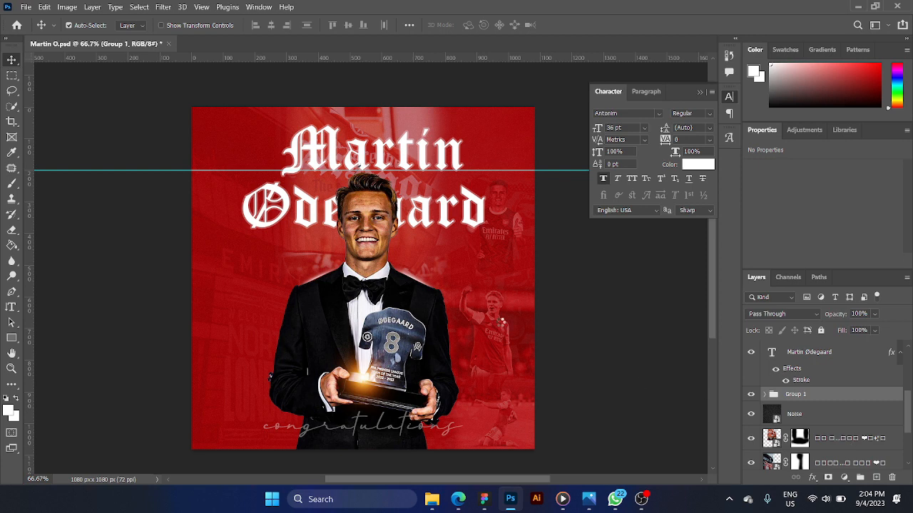
key("ctrl+j")
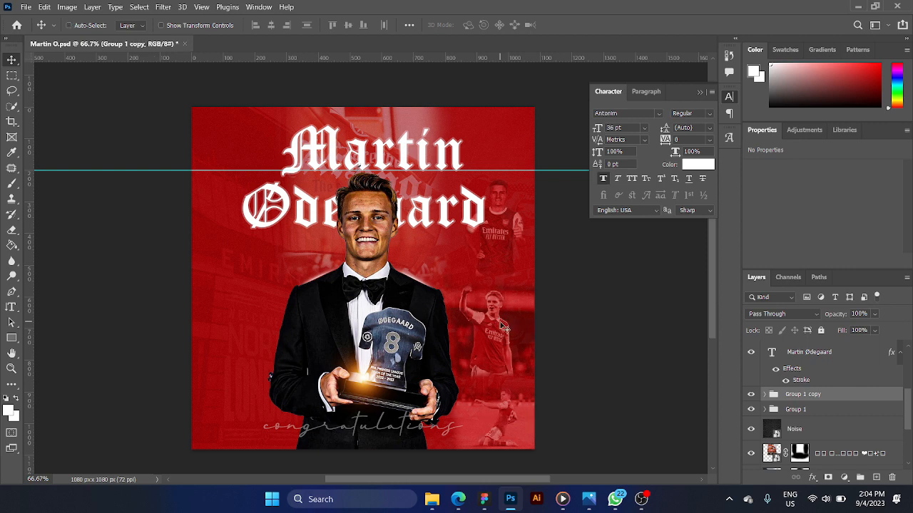
left_click_drag(503, 326, 241, 326)
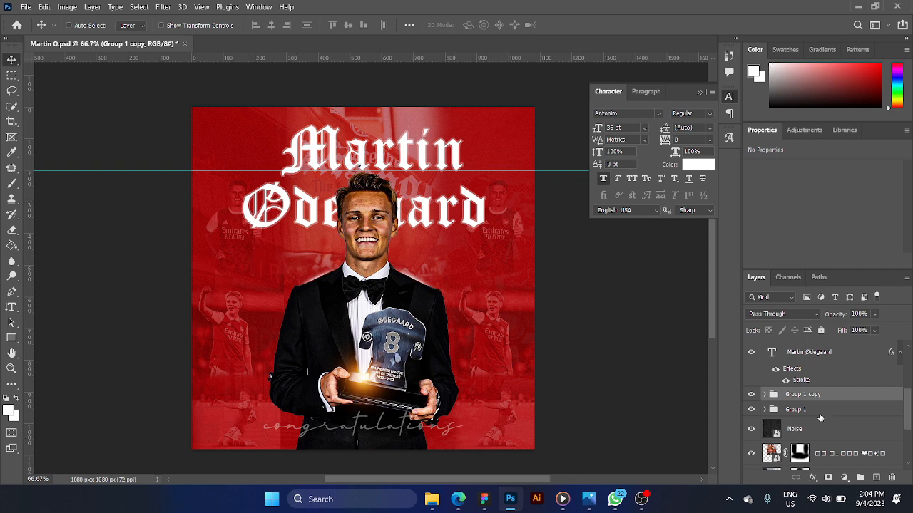
Step: Expand the copied group and select the layer mask of its "down" image for brush painting
left_click(765, 395)
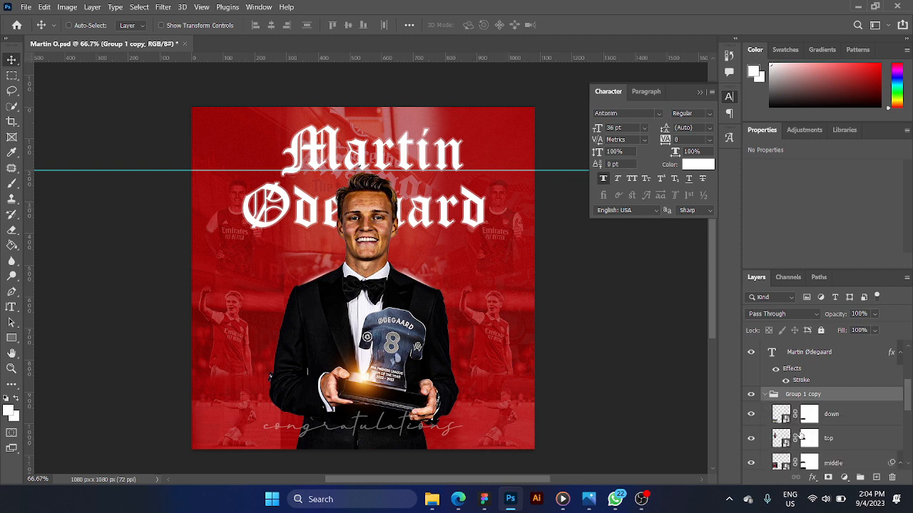
scroll(835, 426, "down", 2)
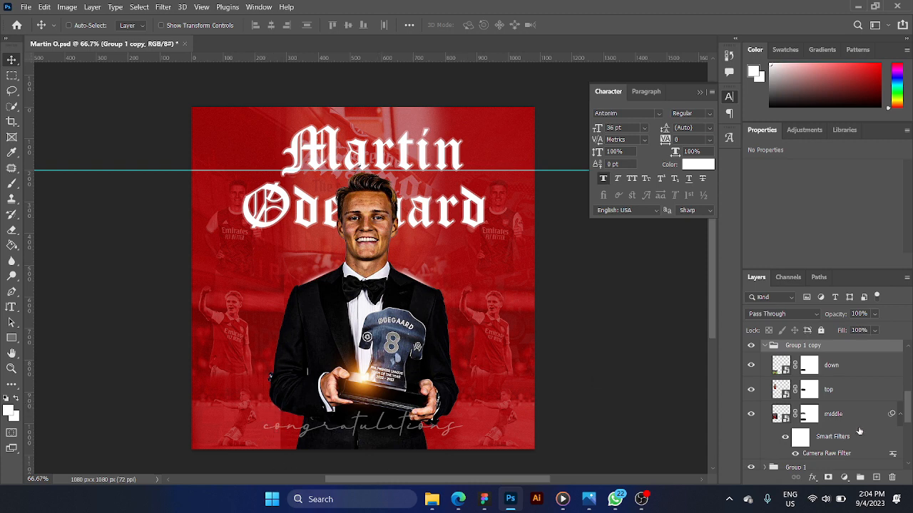
key("shift+alt+y")
left_click(845, 365)
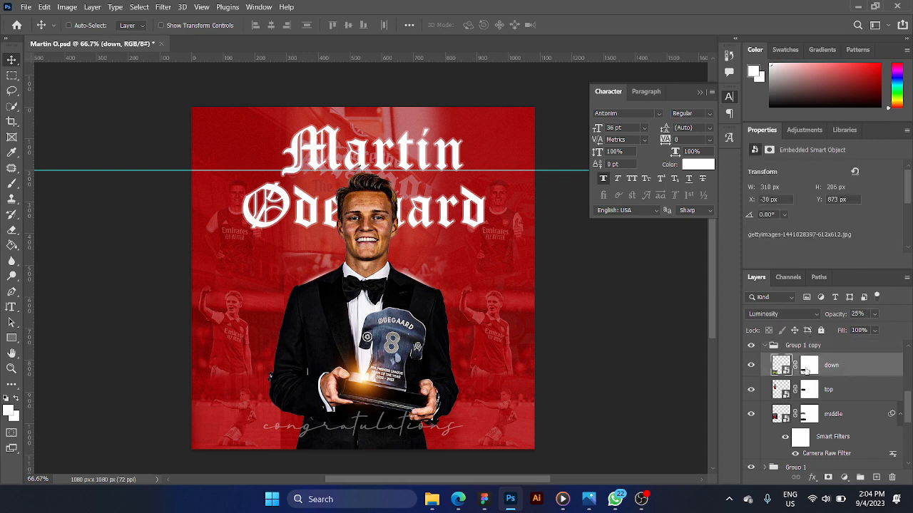
left_click(808, 365)
key("b")
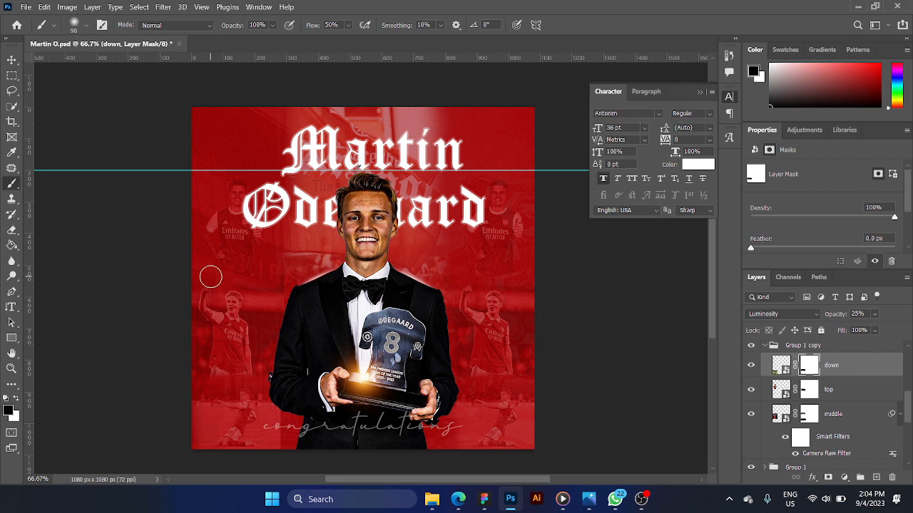
key("v")
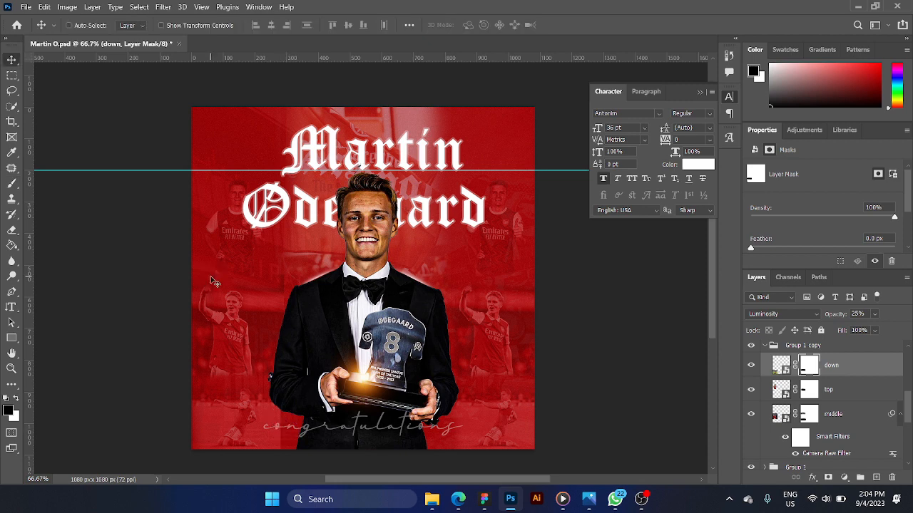
Step: Try the Mixer Brush at size 60 with white on the copied "down" image's layer mask
right_click(10, 186)
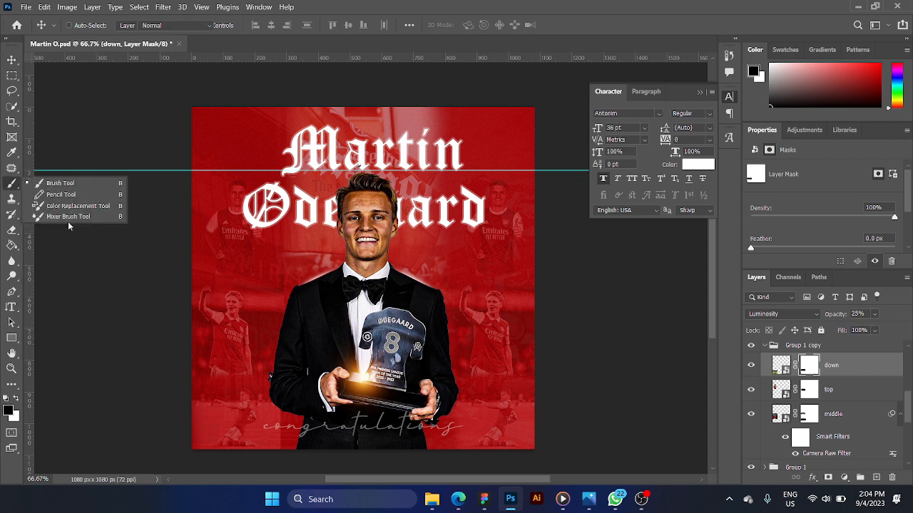
left_click(67, 218)
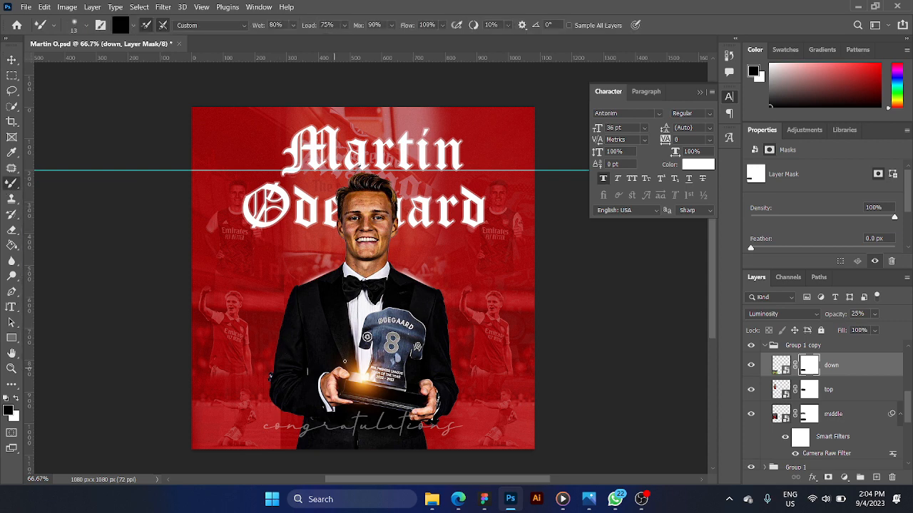
key("bracketright")
key("bracketright")
key("bracketright")
key("bracketright")
left_click(15, 400)
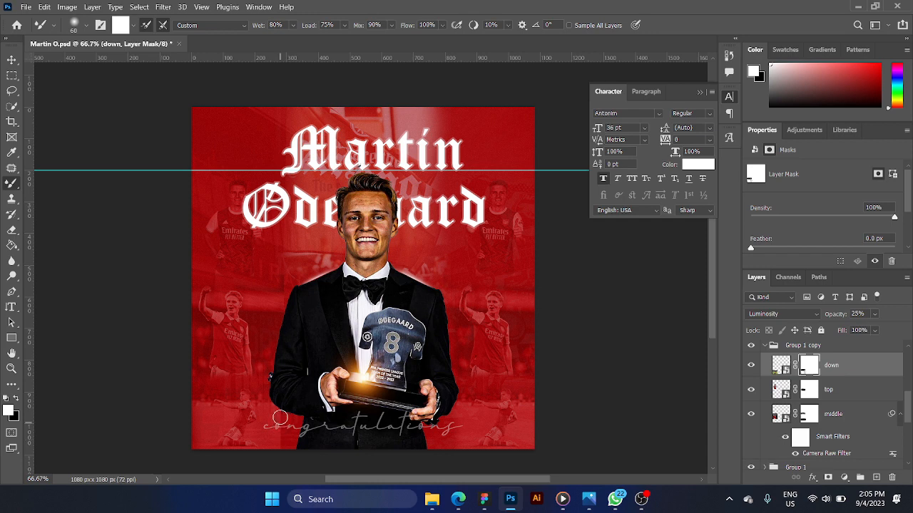
left_click(18, 401)
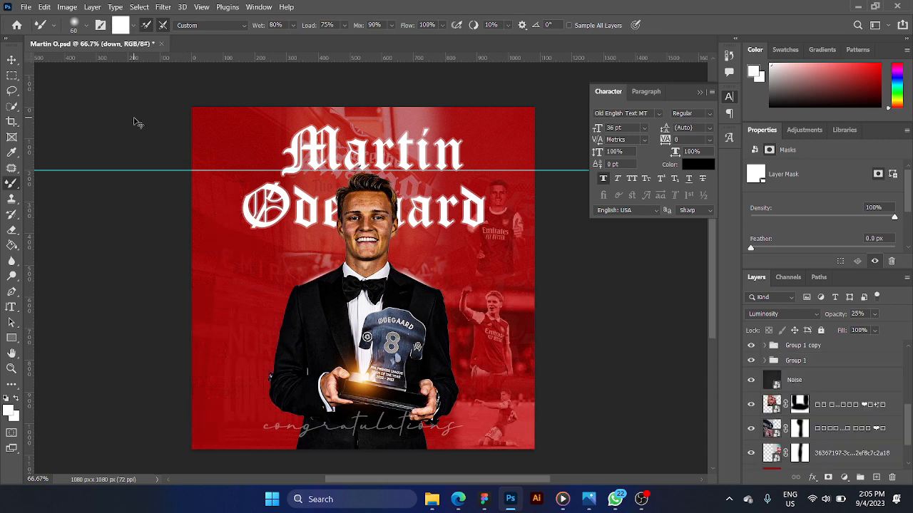
Step: Move the copied group of faded player images about 820 px left, onto the poster's left side
left_click(828, 348)
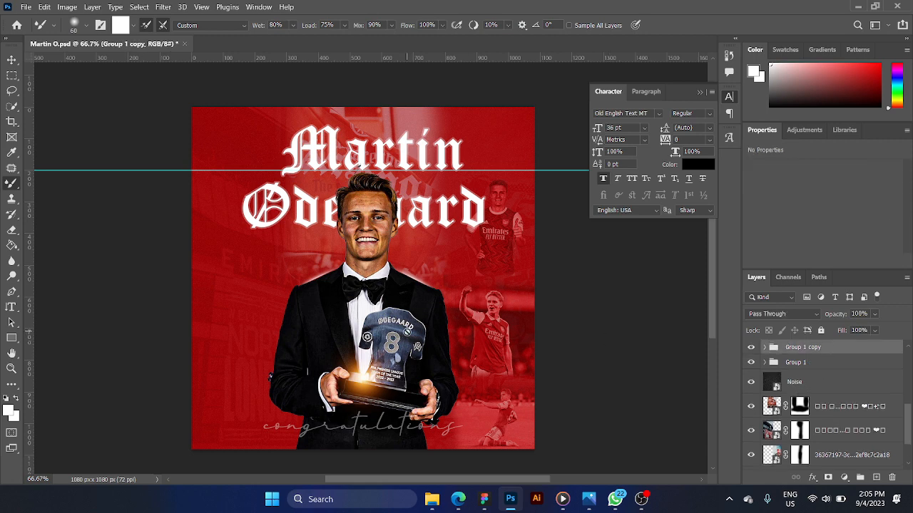
left_click(407, 334)
key("Return")
key("v")
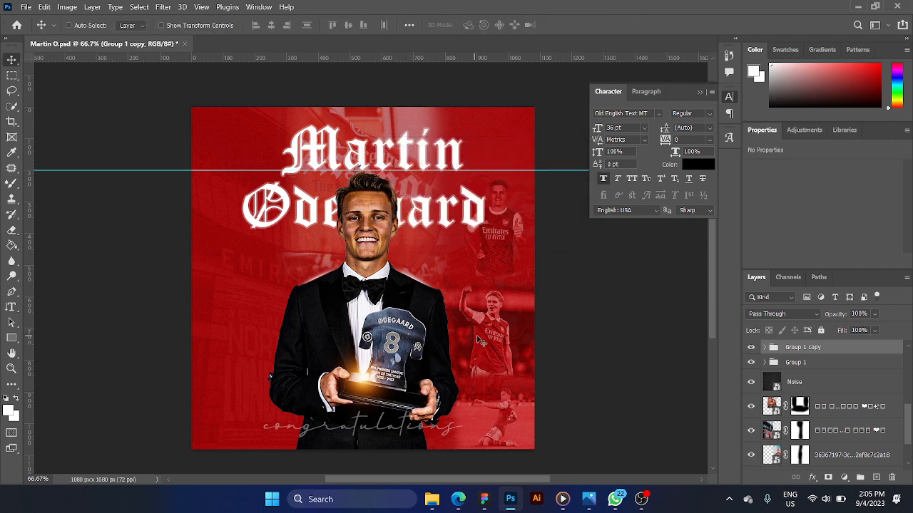
left_click_drag(483, 342, 222, 341)
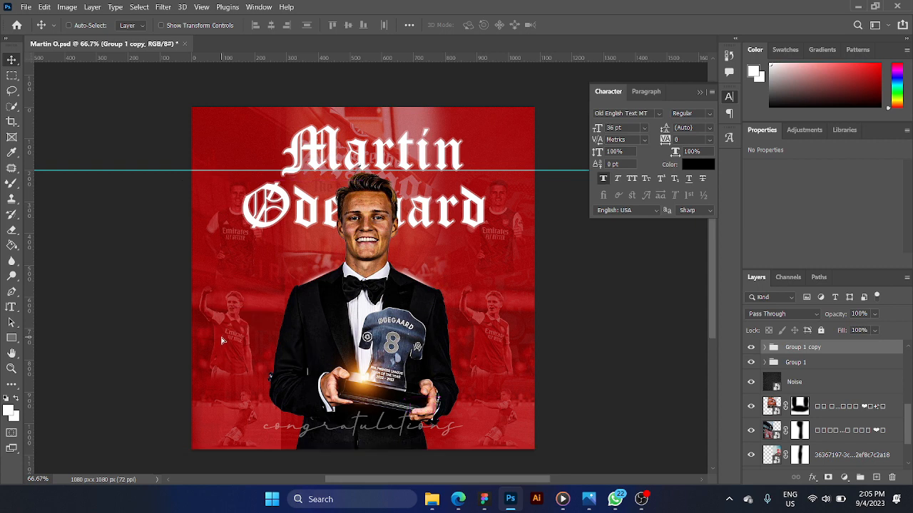
Step: Select the layer mask of the "down" image in the copied group and switch to the regular Brush tool
left_click(764, 347)
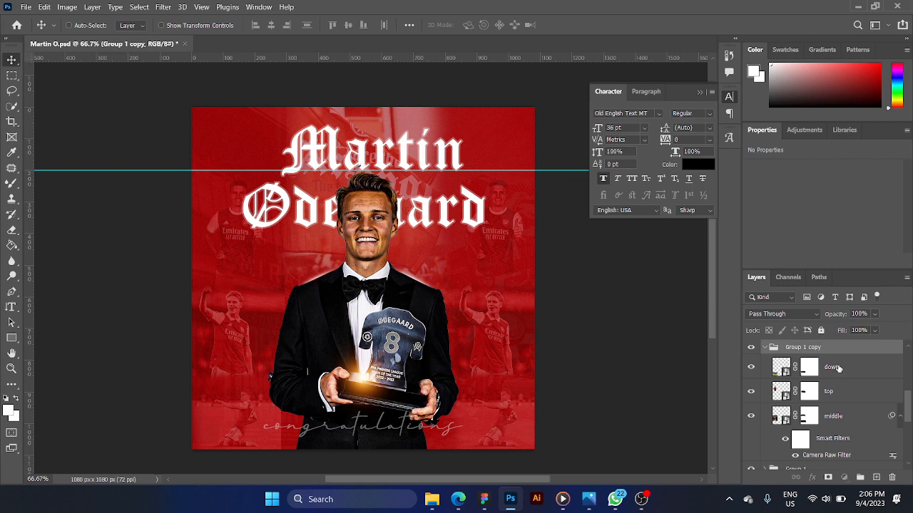
left_click(836, 368)
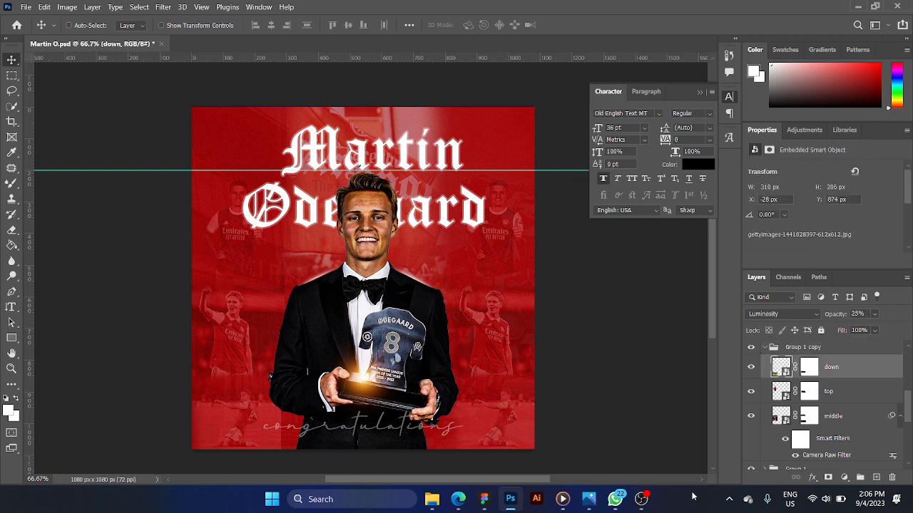
left_click(809, 367)
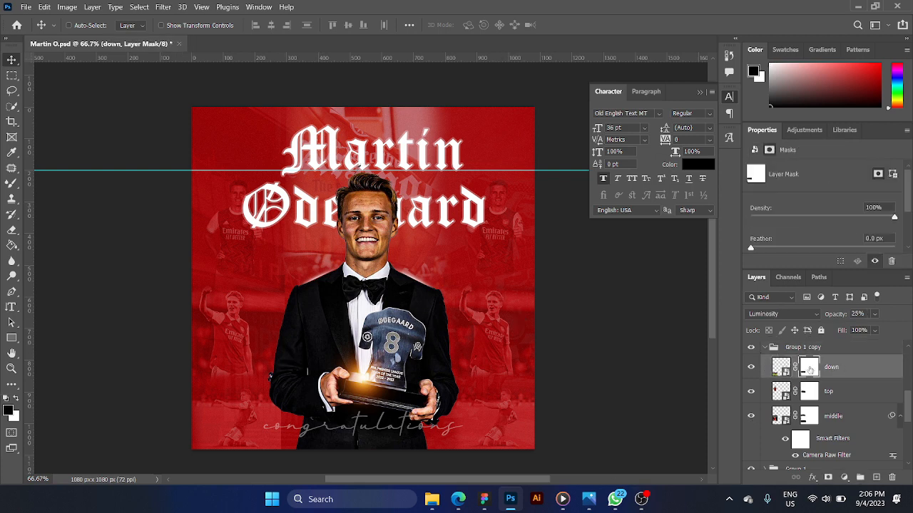
key("b")
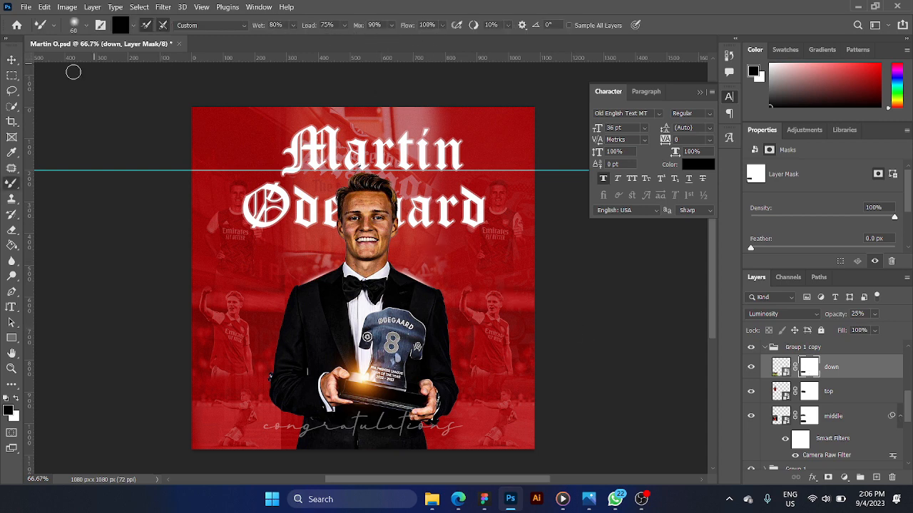
right_click(15, 187)
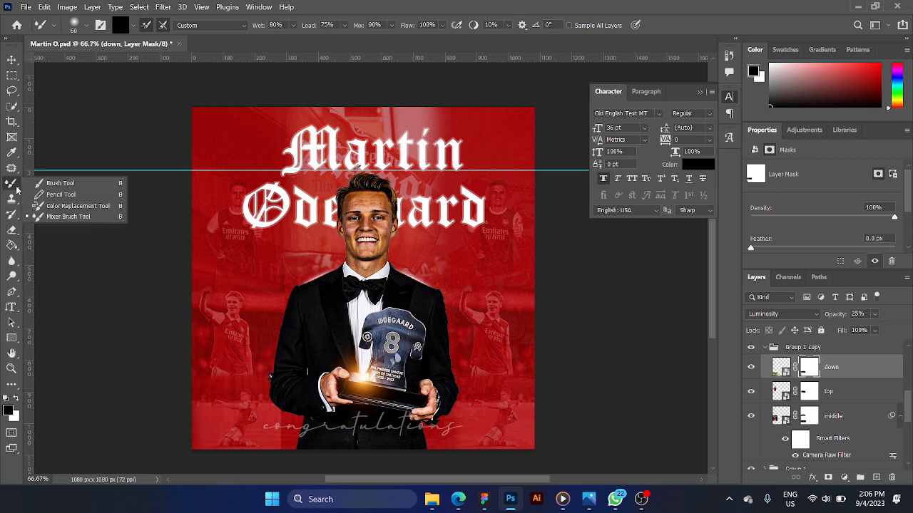
left_click(83, 183)
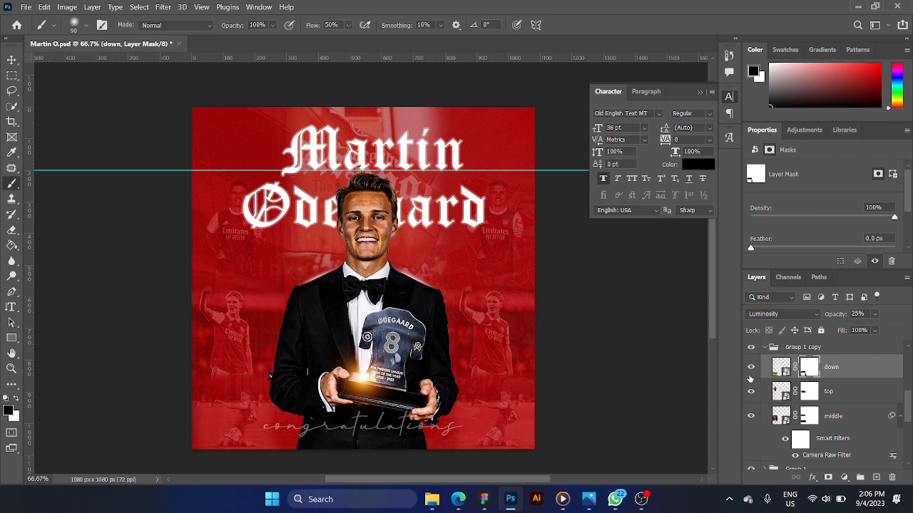
Step: Paint black on the copied "middle" image's layer mask along its inner edge, beside the central player's shoulder
left_click(812, 419)
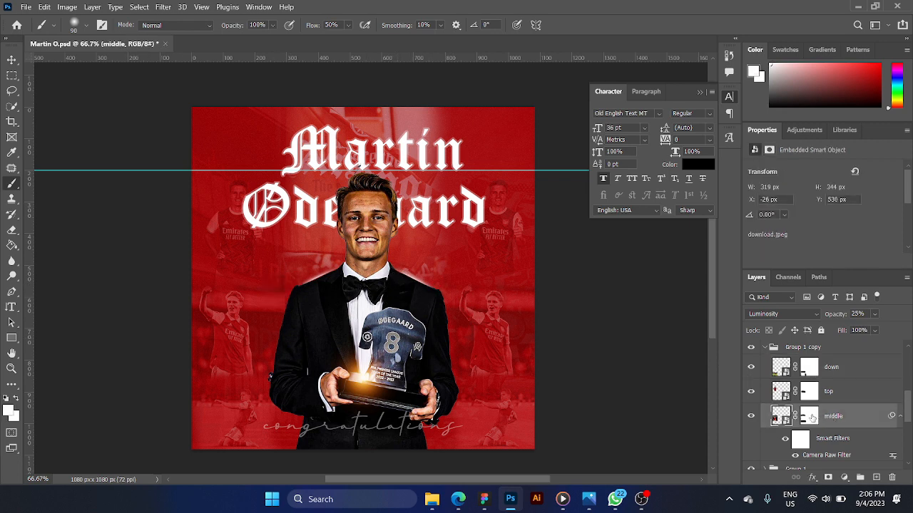
key("x")
left_click(809, 417)
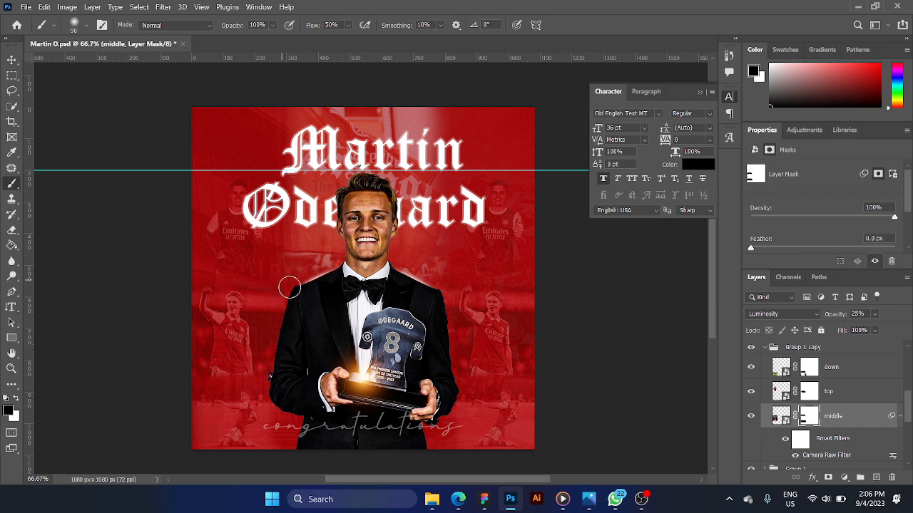
left_click_drag(289, 293, 292, 322)
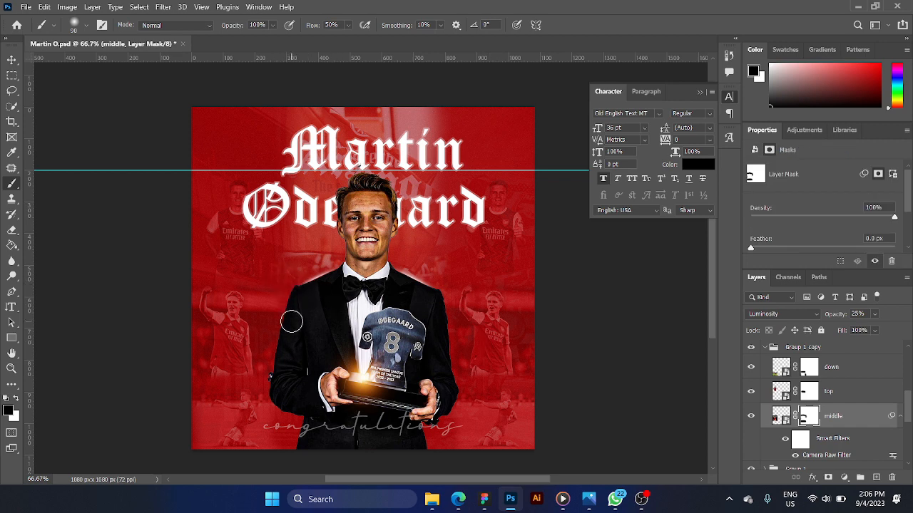